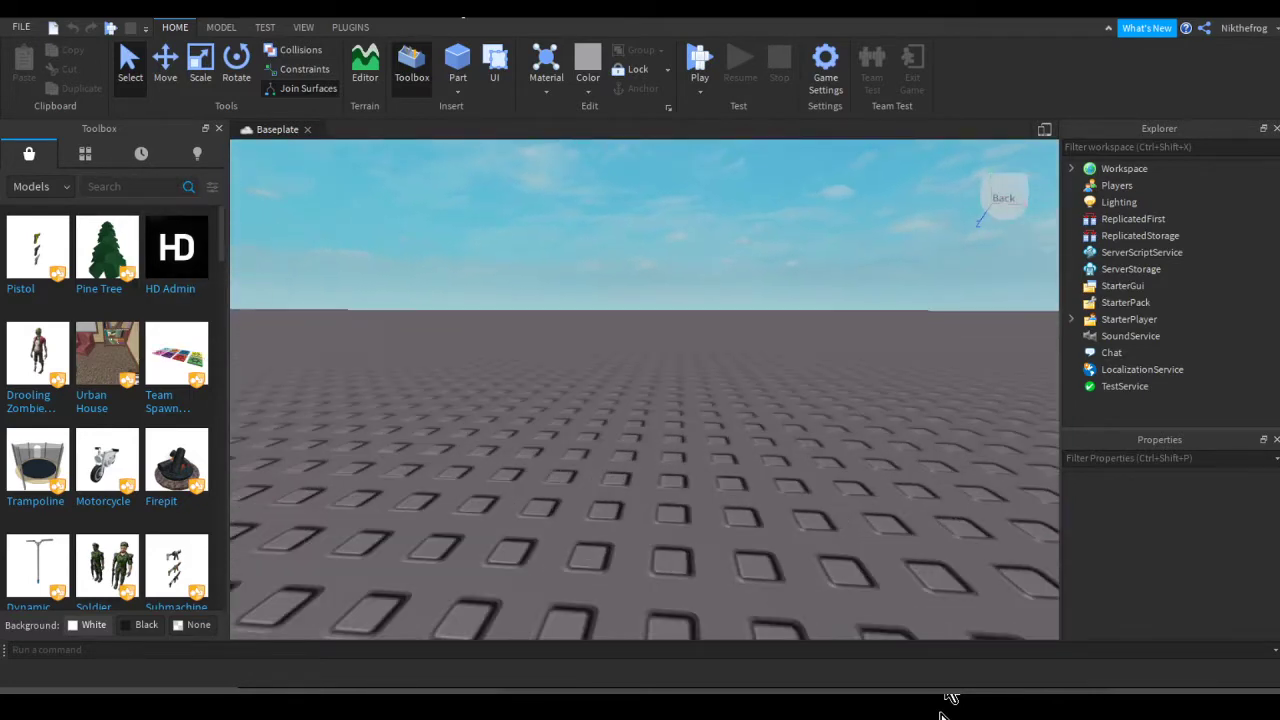
# Set the grid snapping increment for moving parts to 1
pyautogui.click(221, 27)
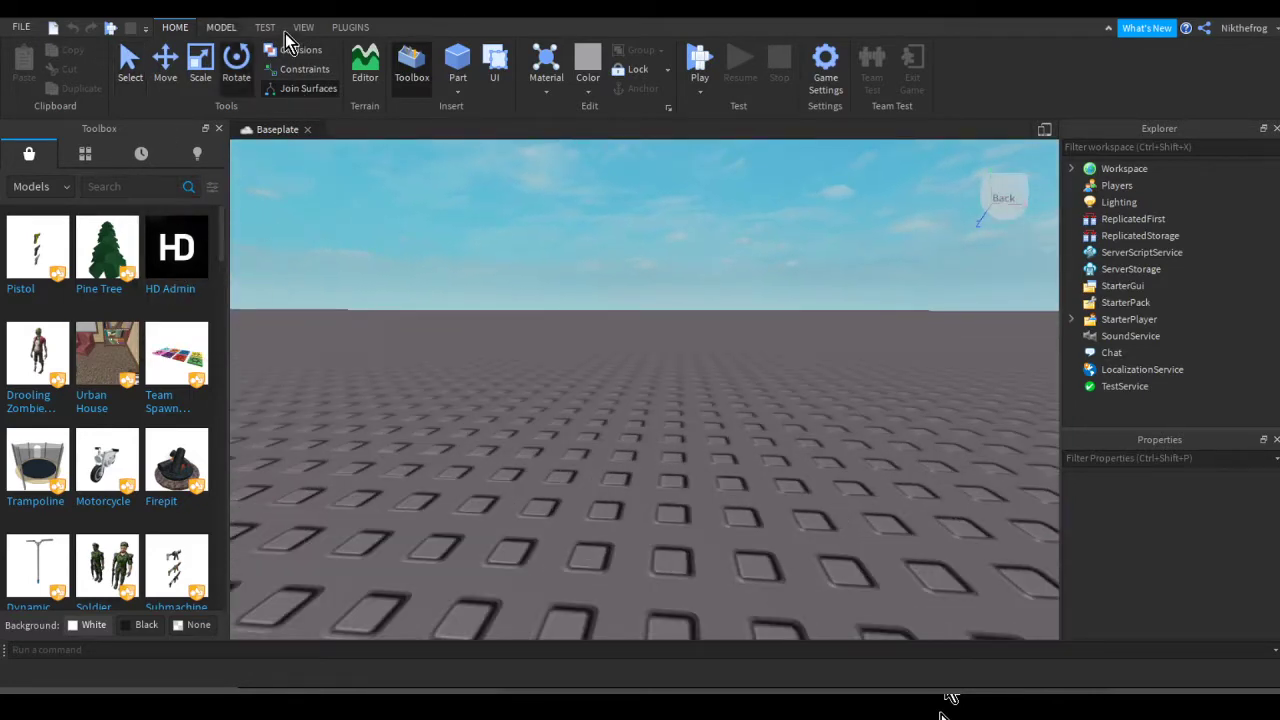
pyautogui.click(452, 93)
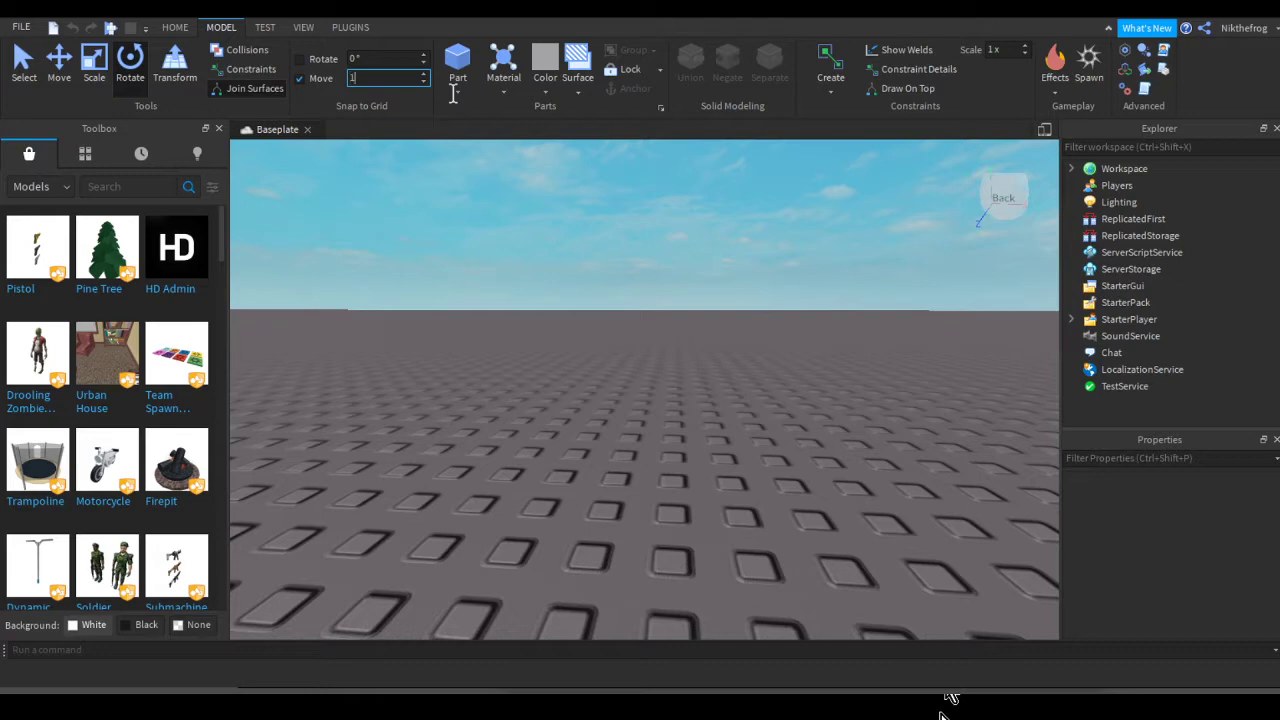
pyautogui.click(507, 217)
pyautogui.click(180, 30)
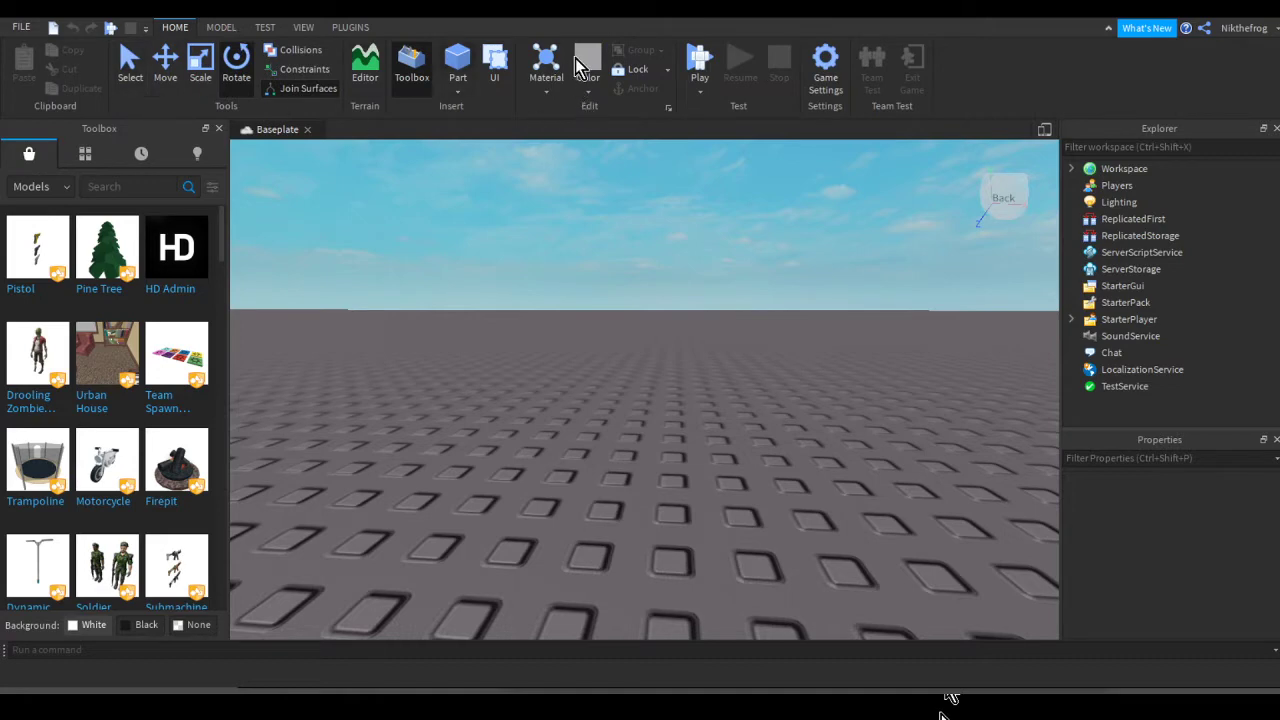
# Insert a block part on the baseplate and activate the Move tool for it
pyautogui.click(458, 56)
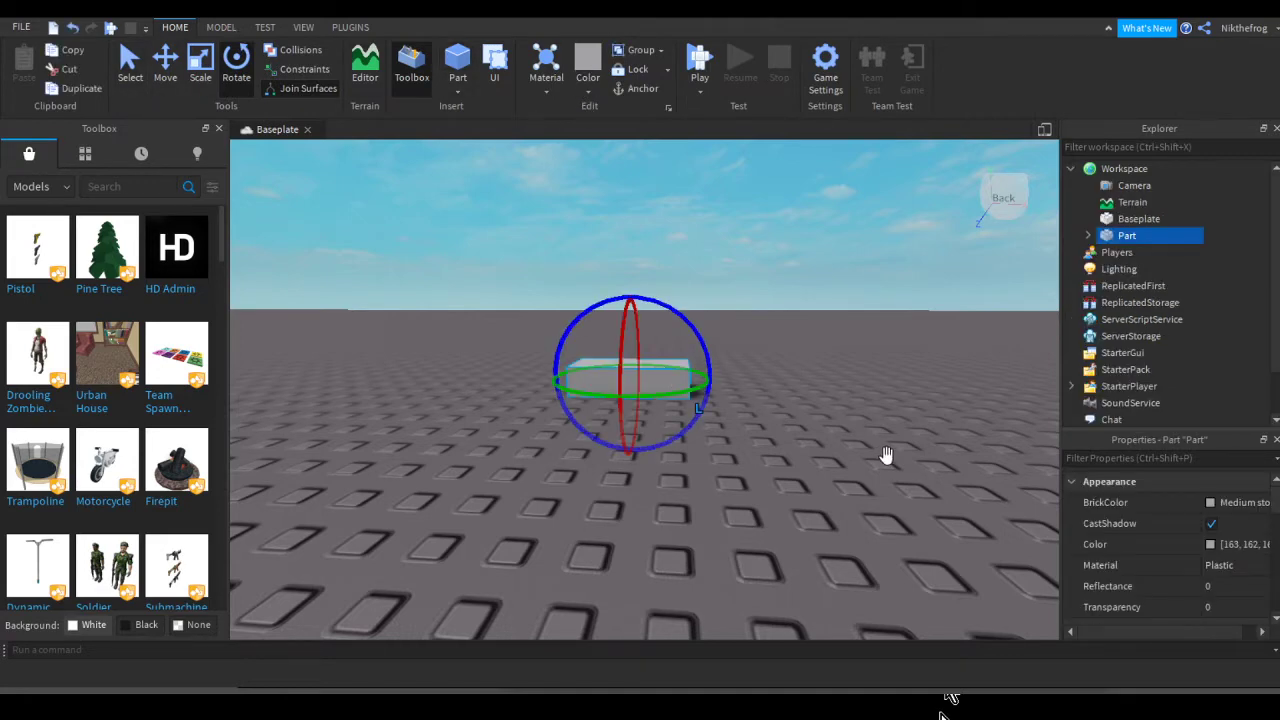
pyautogui.scroll(1, 886, 455)
pyautogui.click(165, 62)
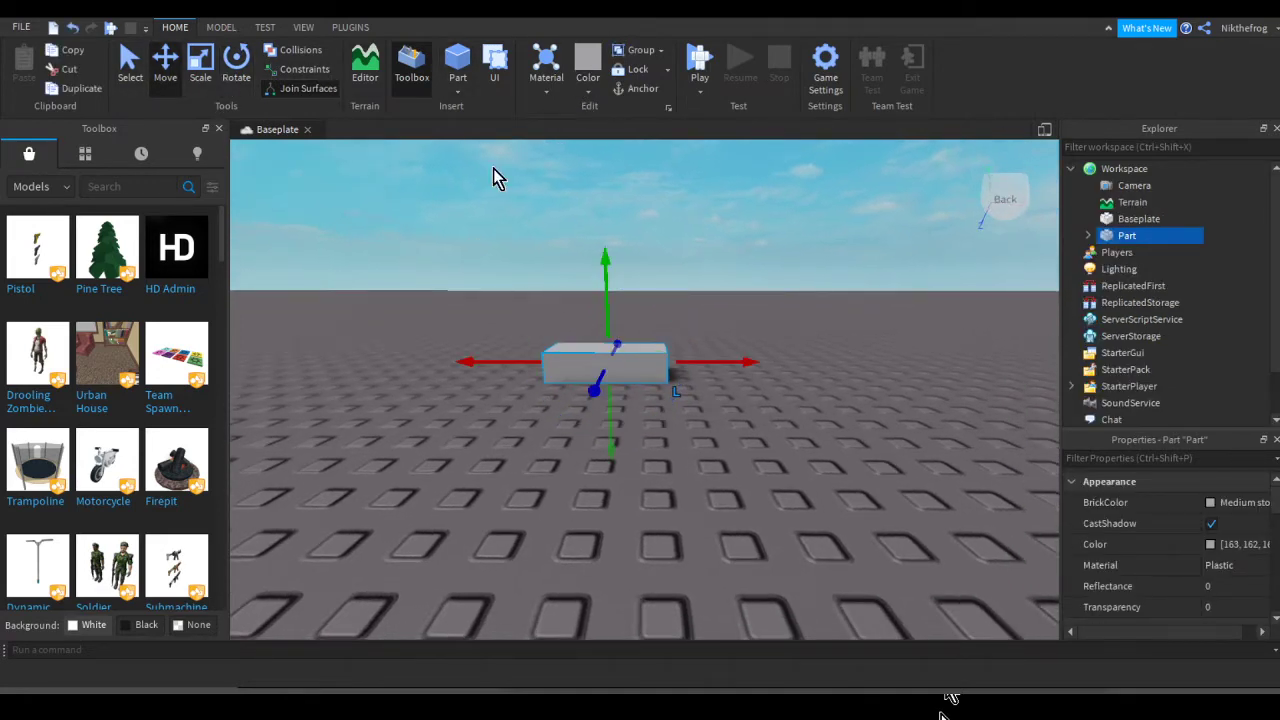
pyautogui.scroll(5, 881, 363)
pyautogui.scroll(-6, 881, 363)
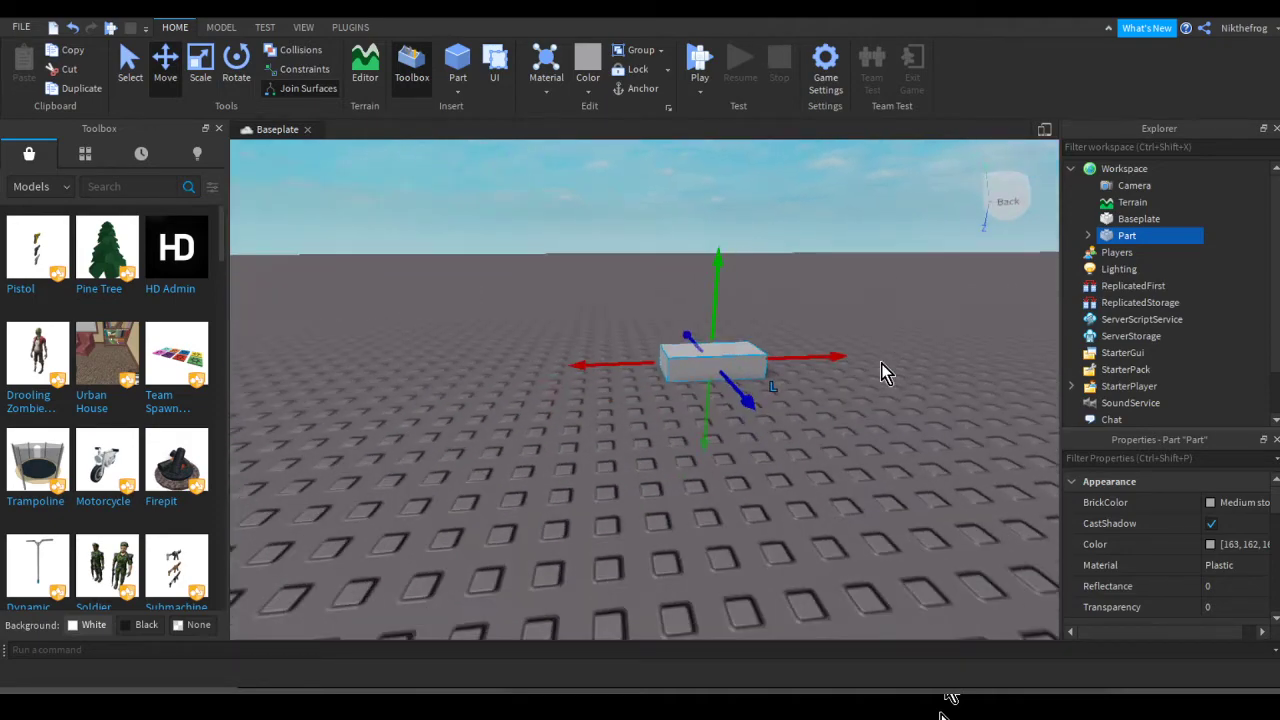
pyautogui.press('w')
pyautogui.press('e')
pyautogui.press('d')
pyautogui.press('a')
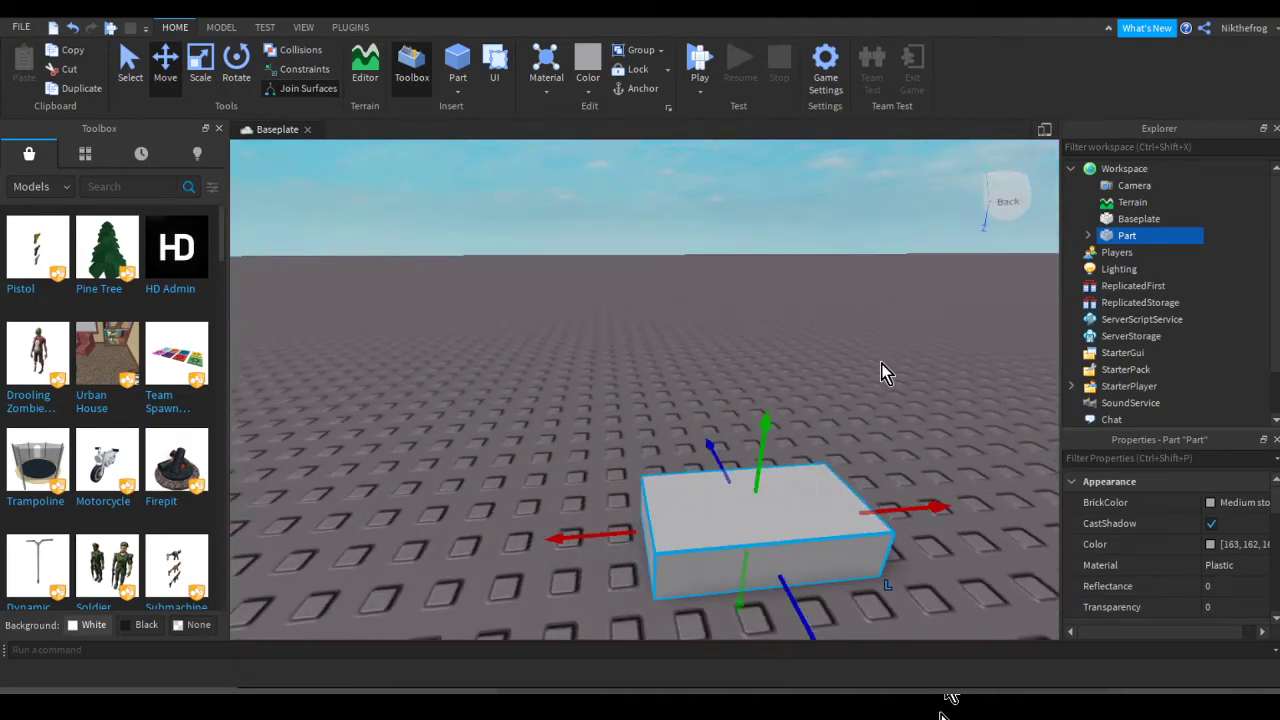
pyautogui.press('s')
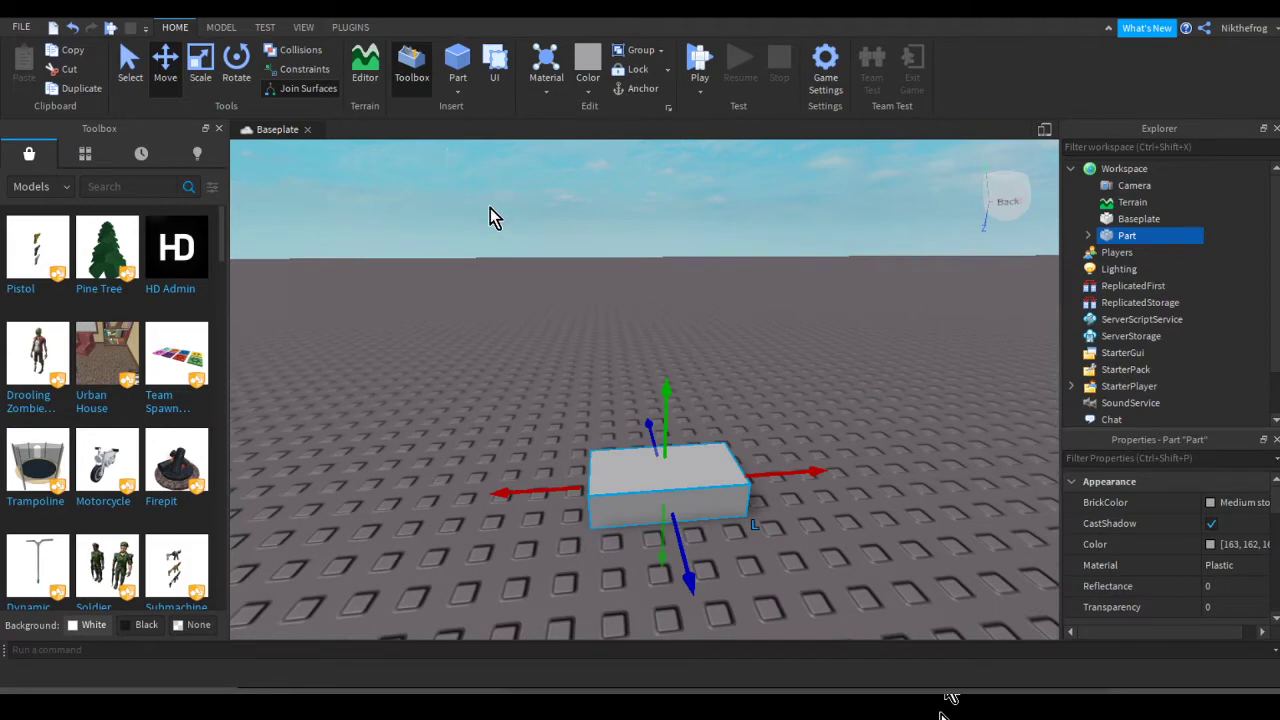
# Scale the block down in width and depth until it forms a small cube
pyautogui.click(200, 64)
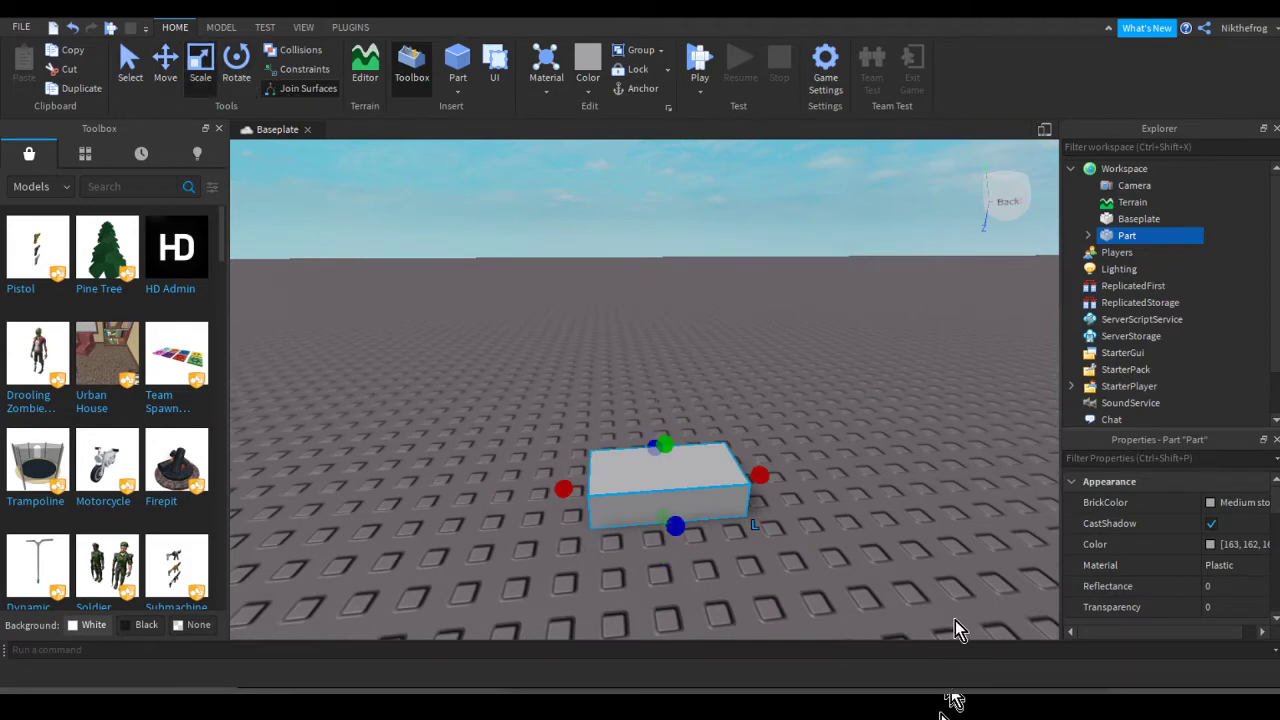
pyautogui.moveTo(760, 475); pyautogui.dragTo(677, 654)
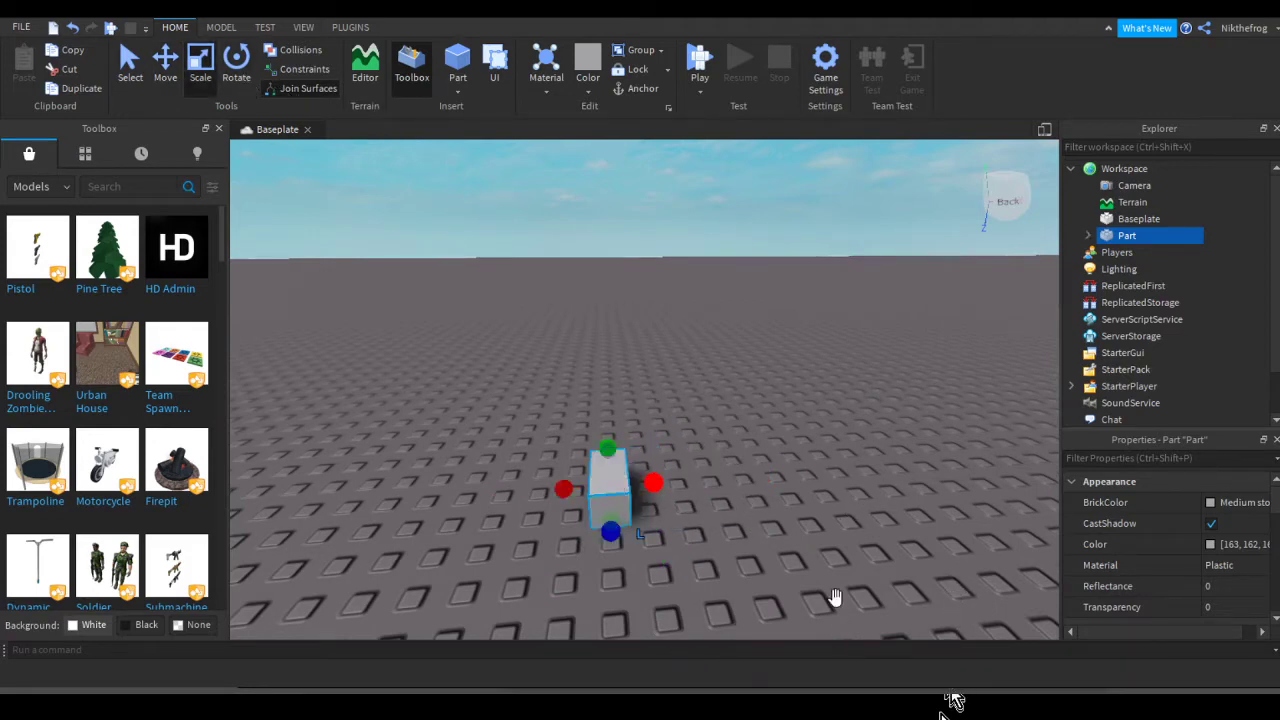
pyautogui.moveTo(611, 532); pyautogui.dragTo(607, 462)
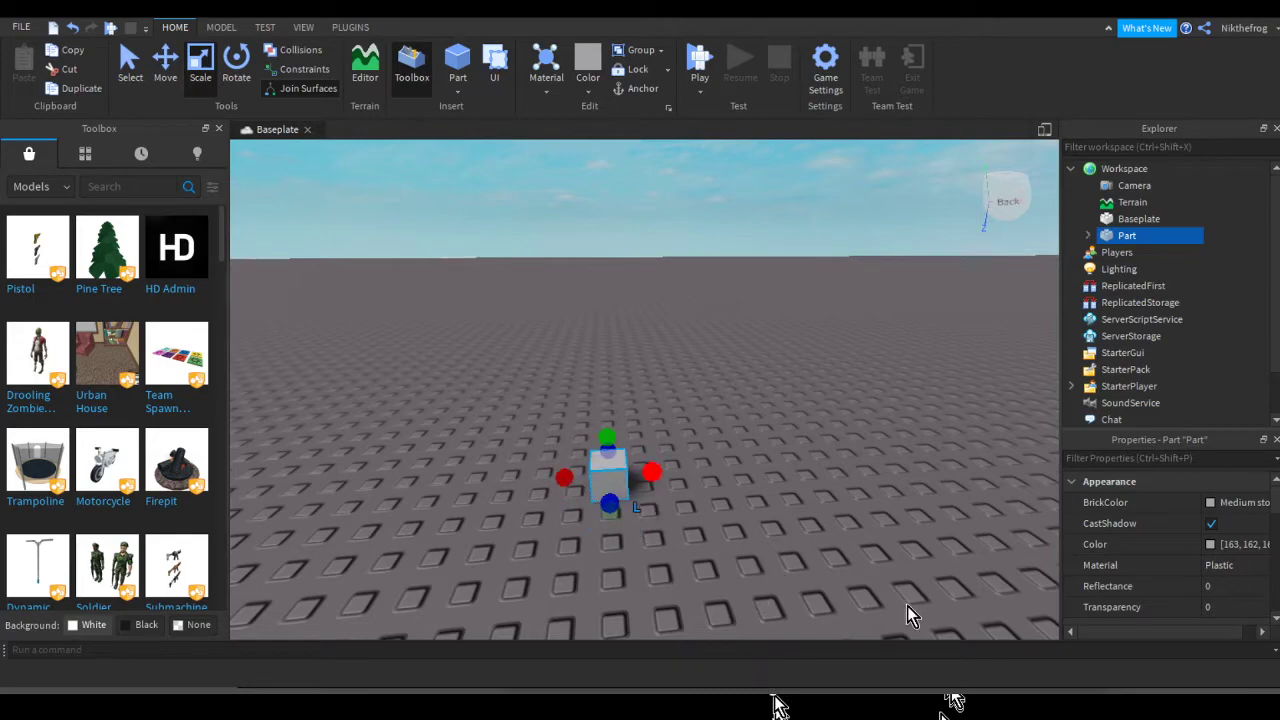
# Examine the resized cube from several sides, including its back and right faces
pyautogui.moveTo(922, 606); pyautogui.dragTo(923, 606, button='right')
pyautogui.press('d')
pyautogui.press('q')
pyautogui.press('e')
pyautogui.press('q')
pyautogui.press('w')
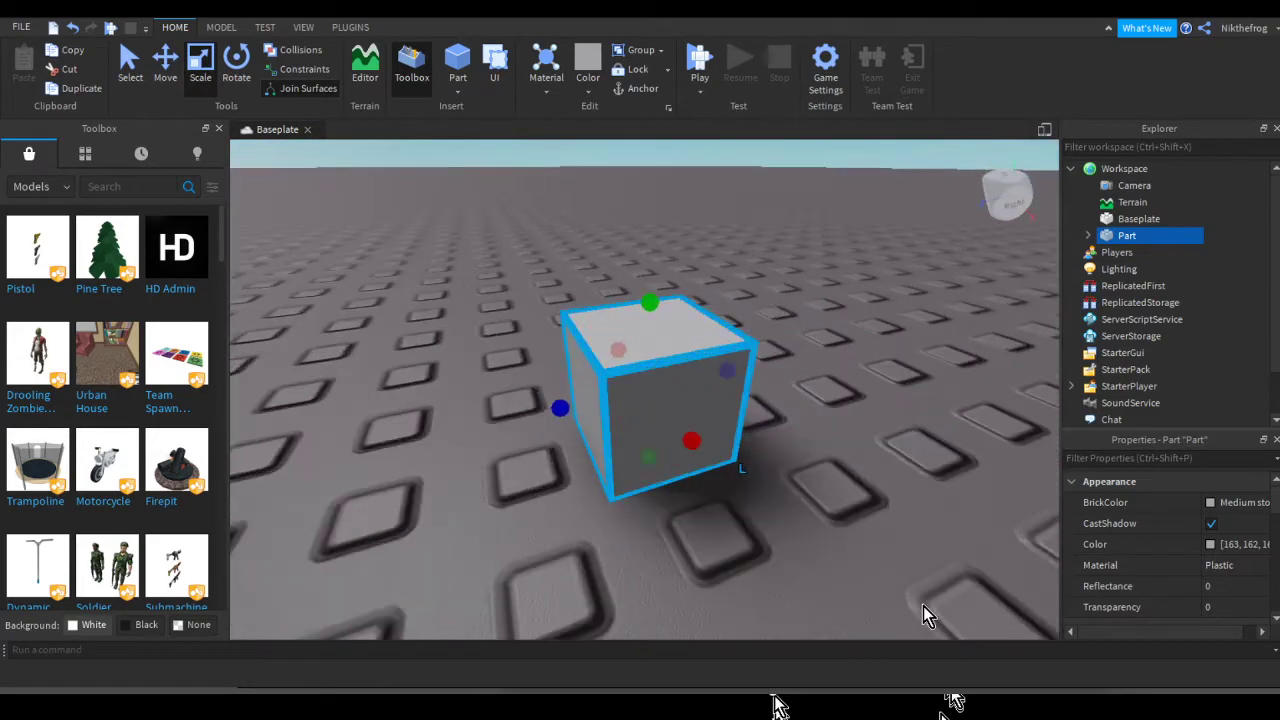
pyautogui.moveTo(923, 615); pyautogui.dragTo(923, 606, button='right')
pyautogui.press('q')
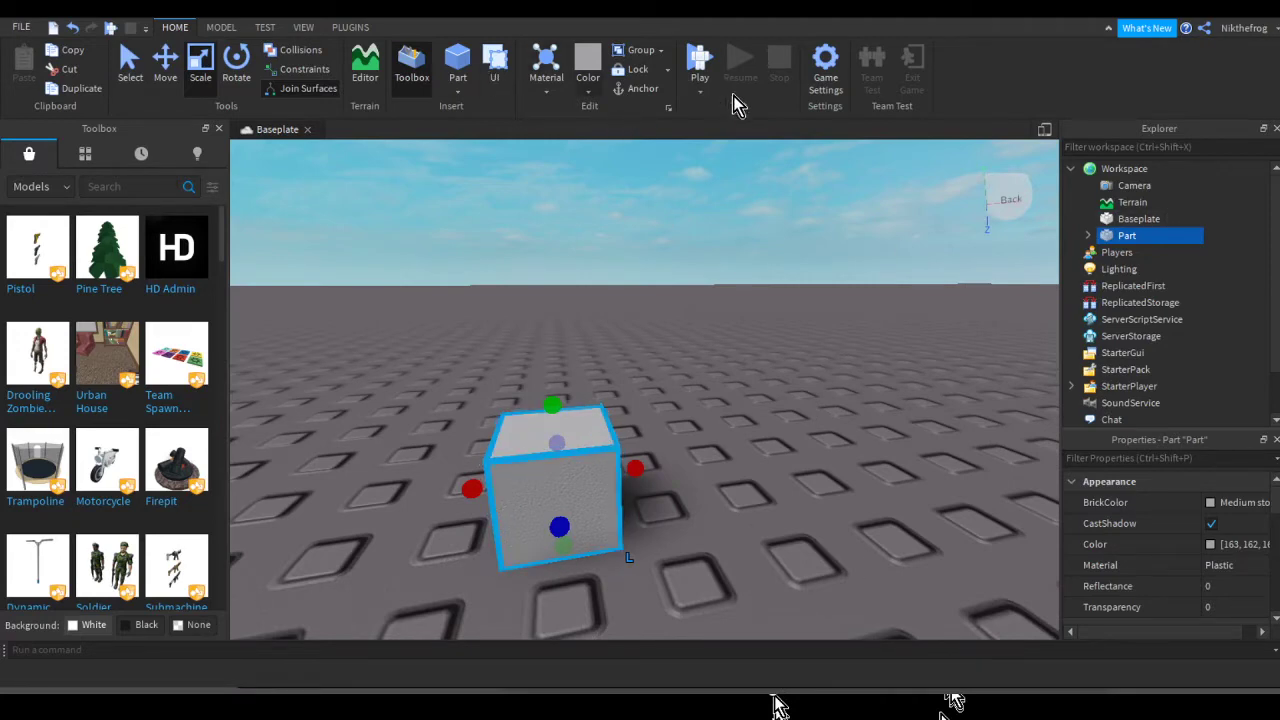
# Search the Toolbox images for "button"
pyautogui.click(35, 186)
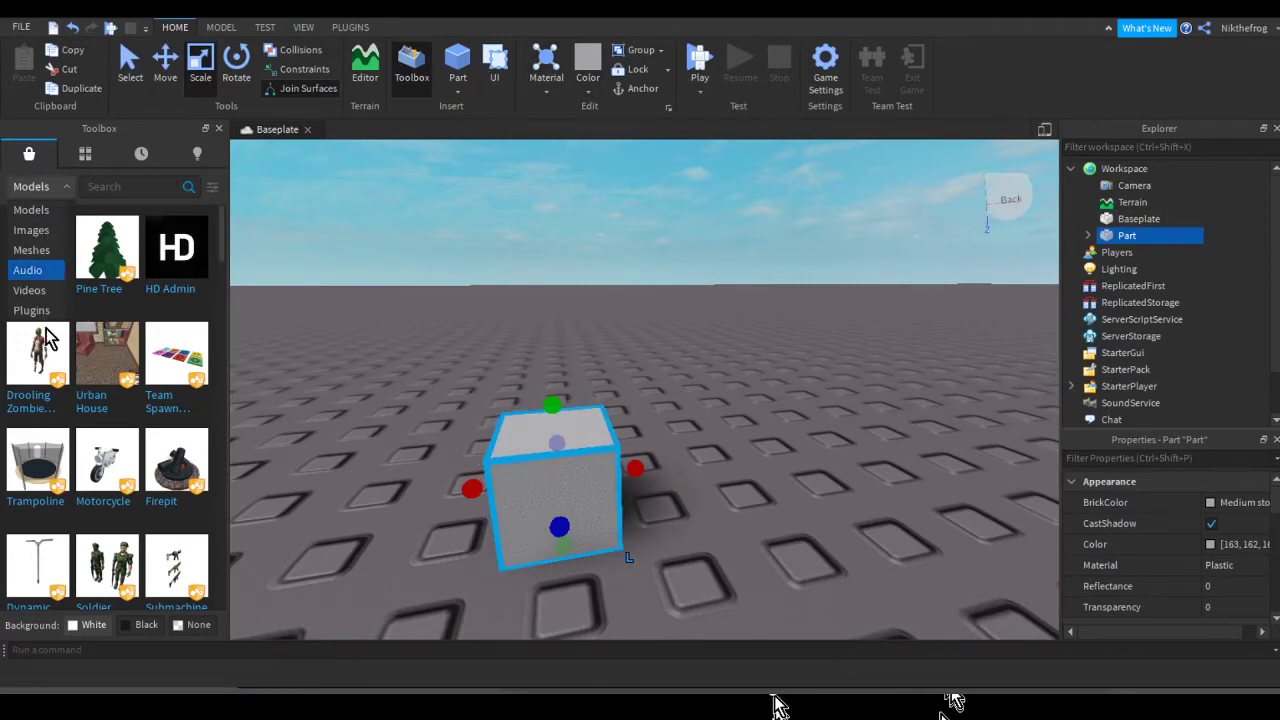
pyautogui.click(45, 231)
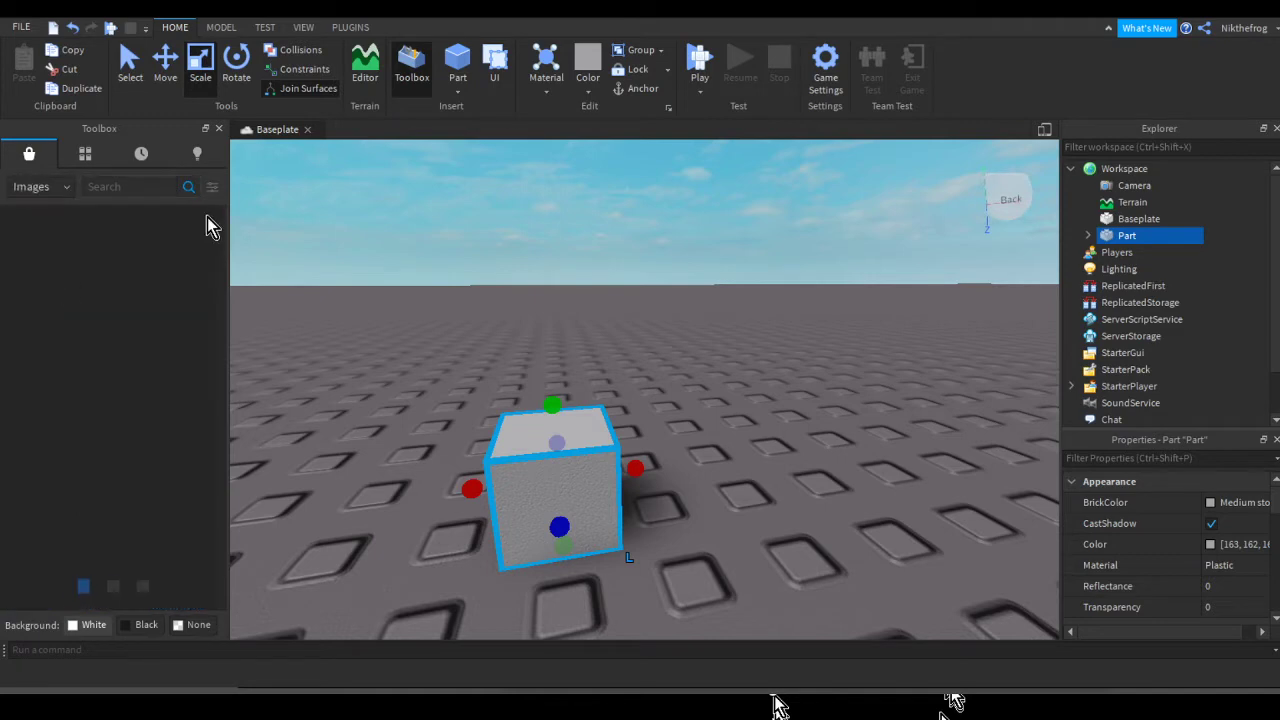
pyautogui.write('but')
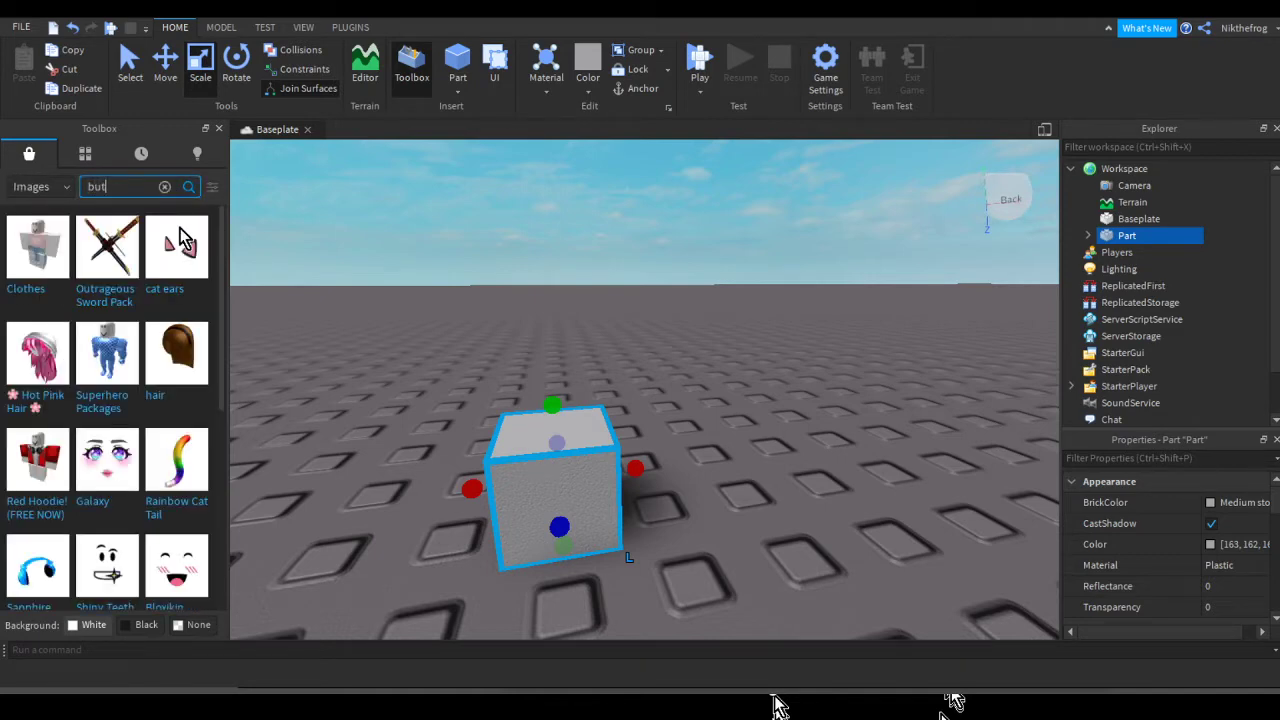
pyautogui.write('ton')
pyautogui.press('Return')
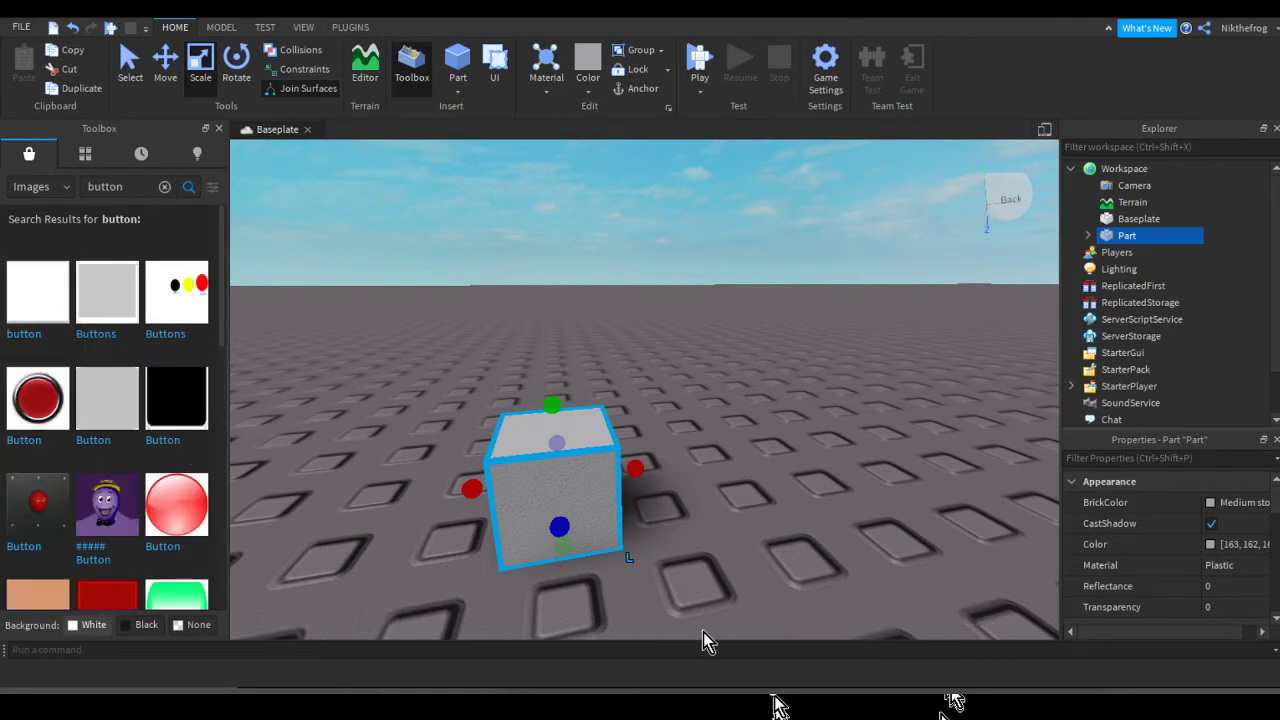
# Apply the round red button image with the dark rim as a decal on the cube's Back face
pyautogui.moveTo(40, 503); pyautogui.dragTo(540, 588)
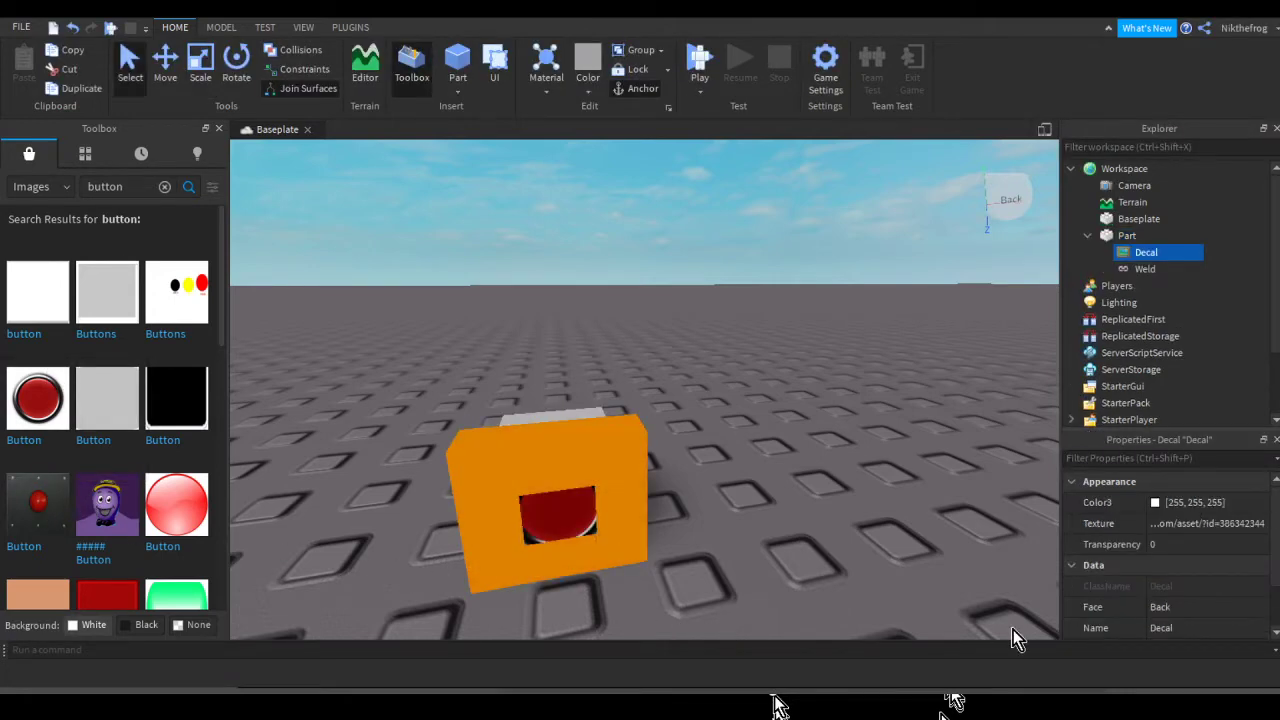
pyautogui.click(822, 612)
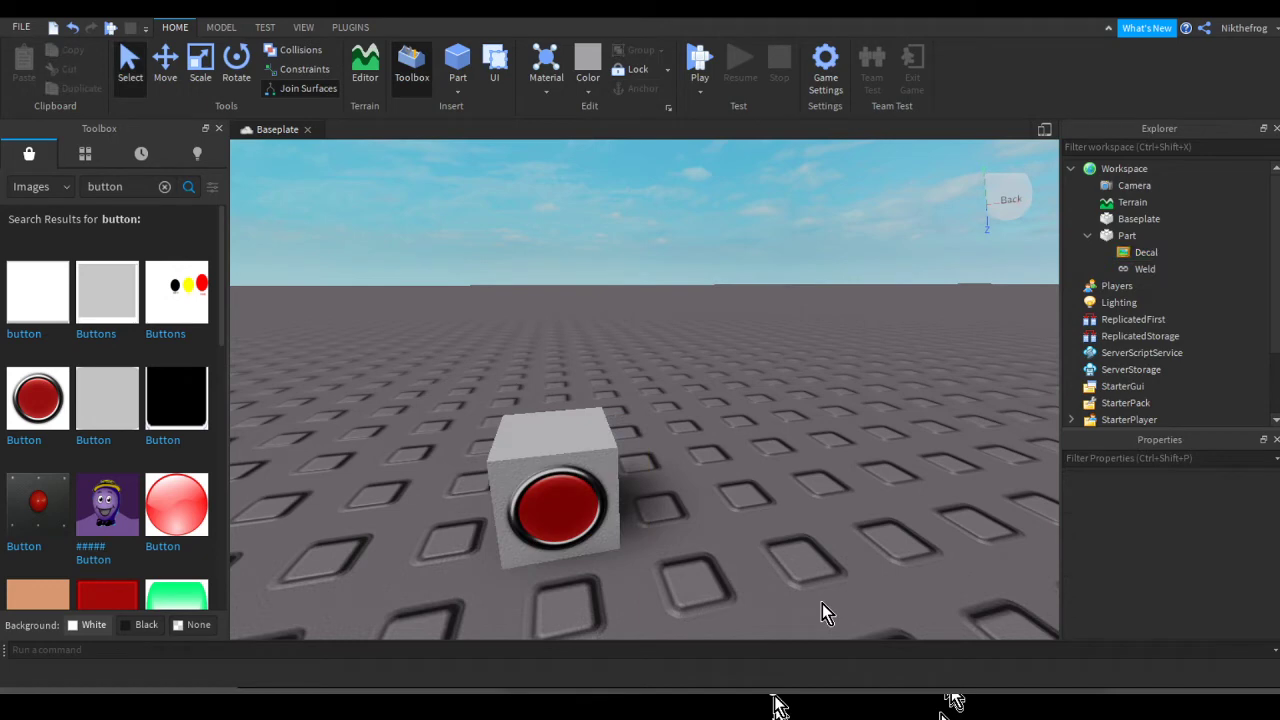
pyautogui.click(734, 558)
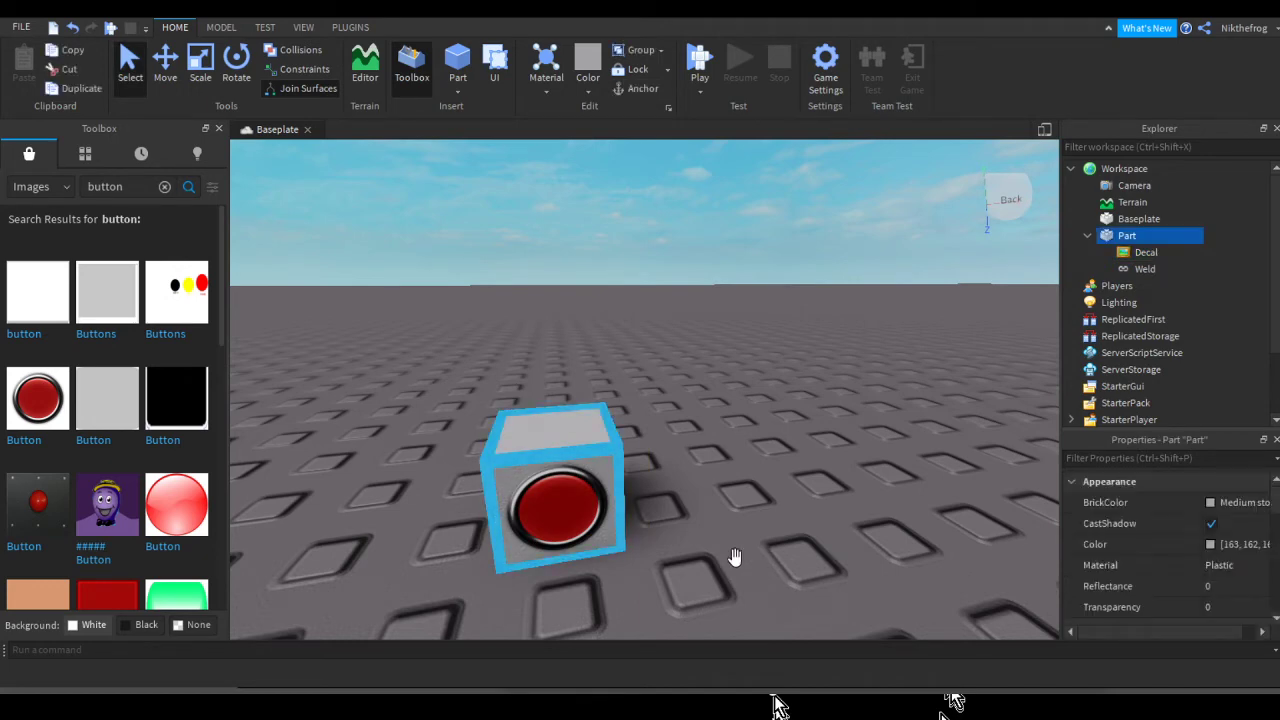
pyautogui.click(901, 650)
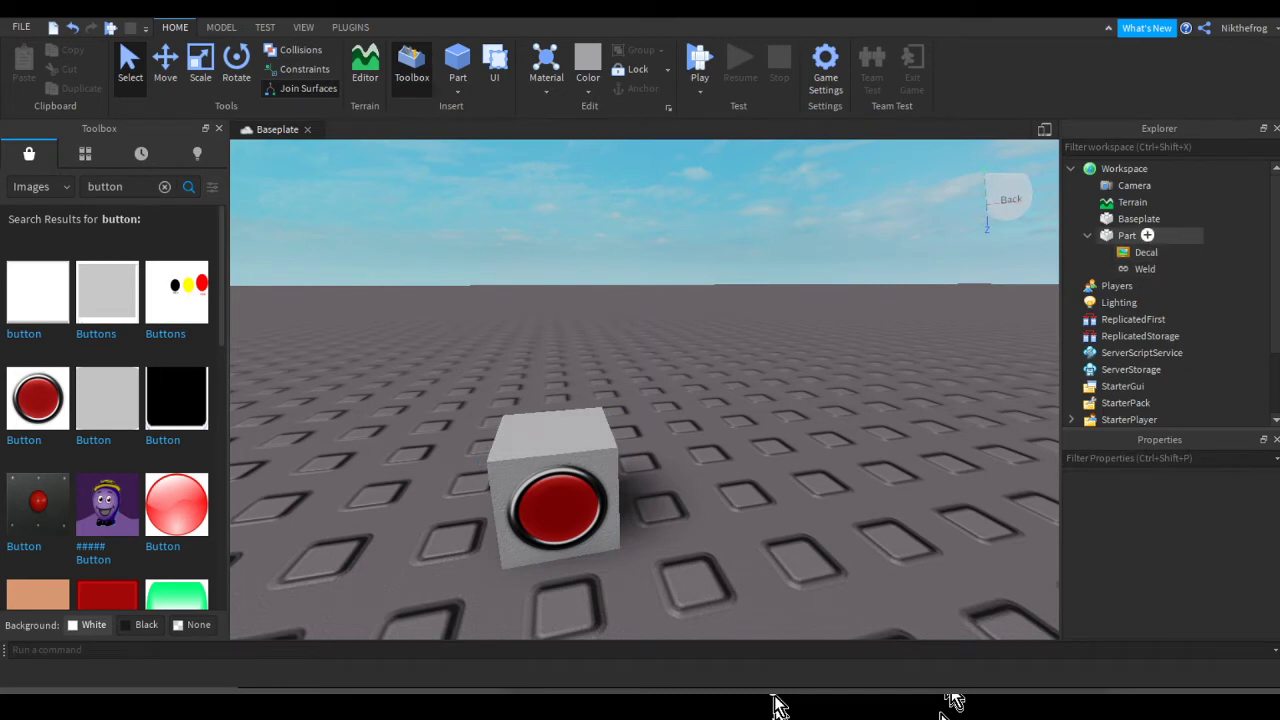
# Add a ClickDetector and a Script inside the button part
pyautogui.click(1127, 236)
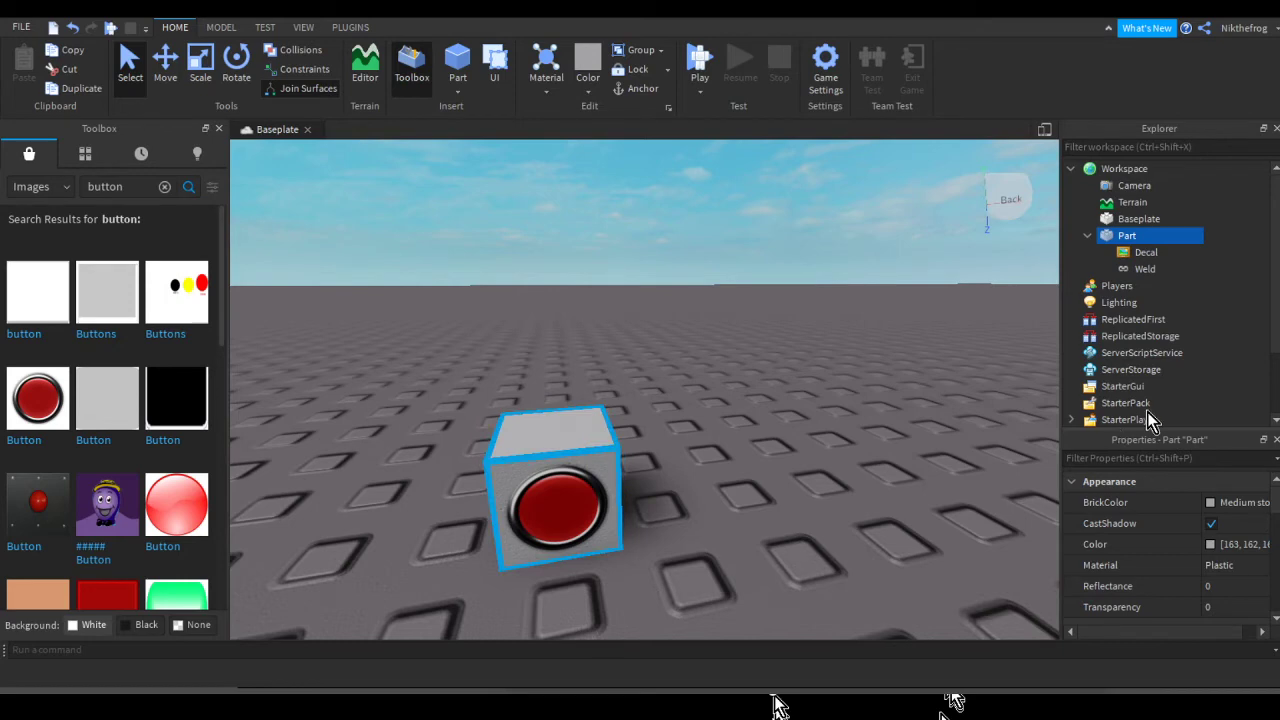
pyautogui.click(1252, 418)
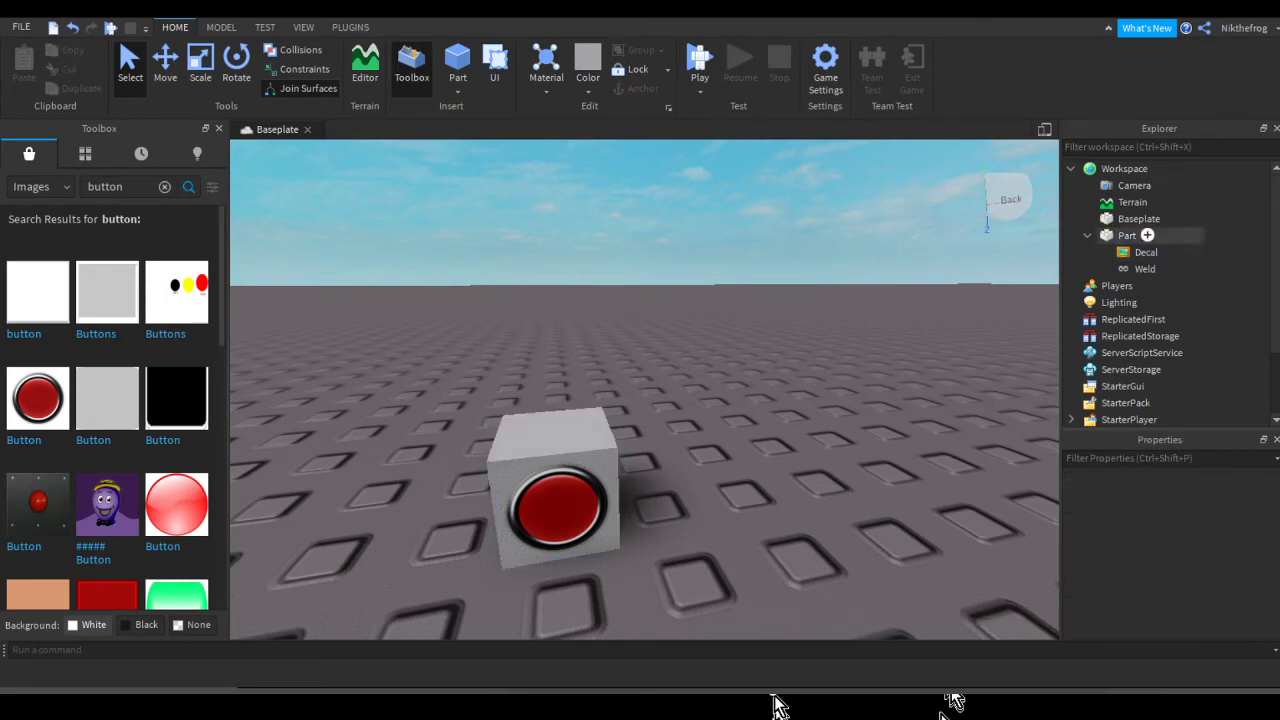
pyautogui.click(1127, 236)
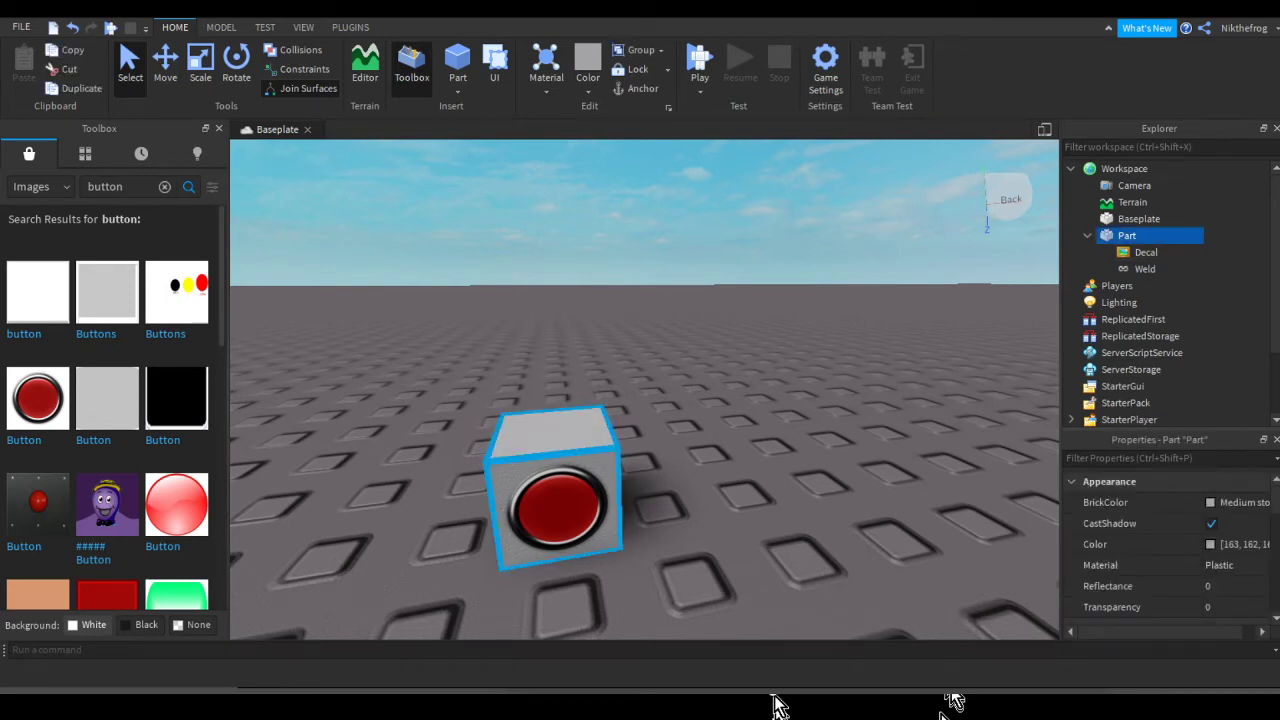
pyautogui.click(1155, 403)
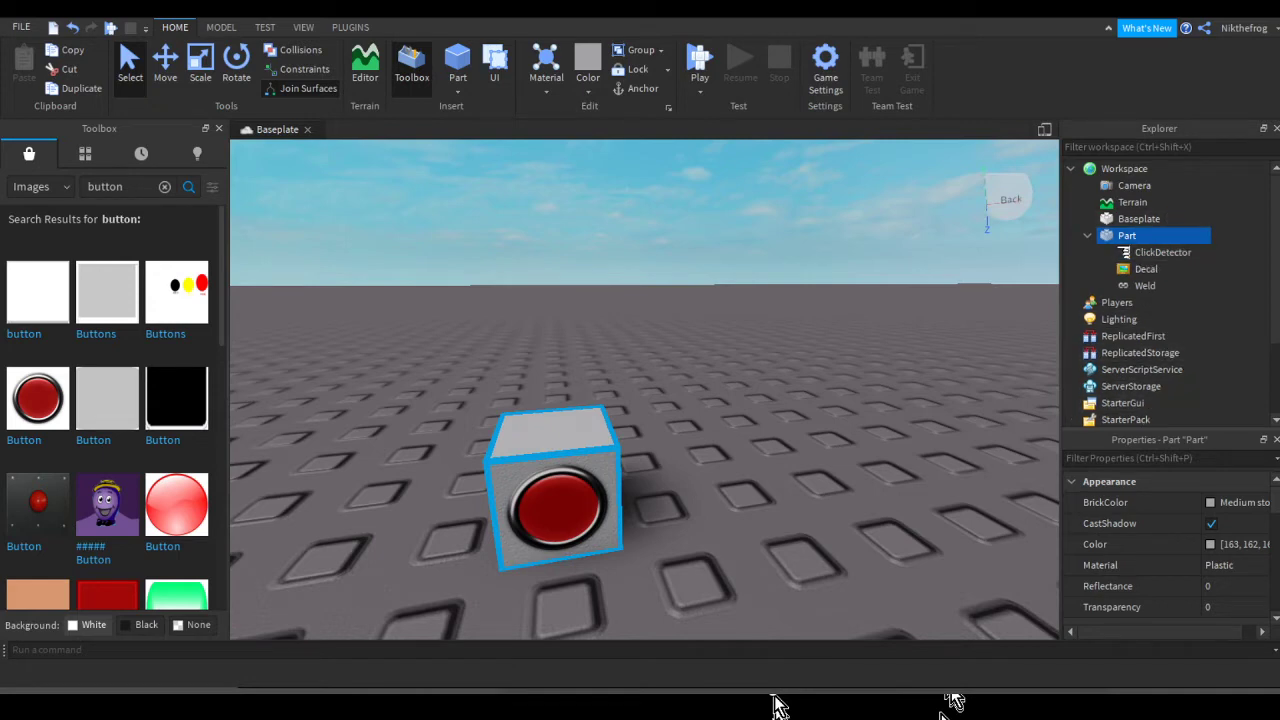
pyautogui.click(1142, 421)
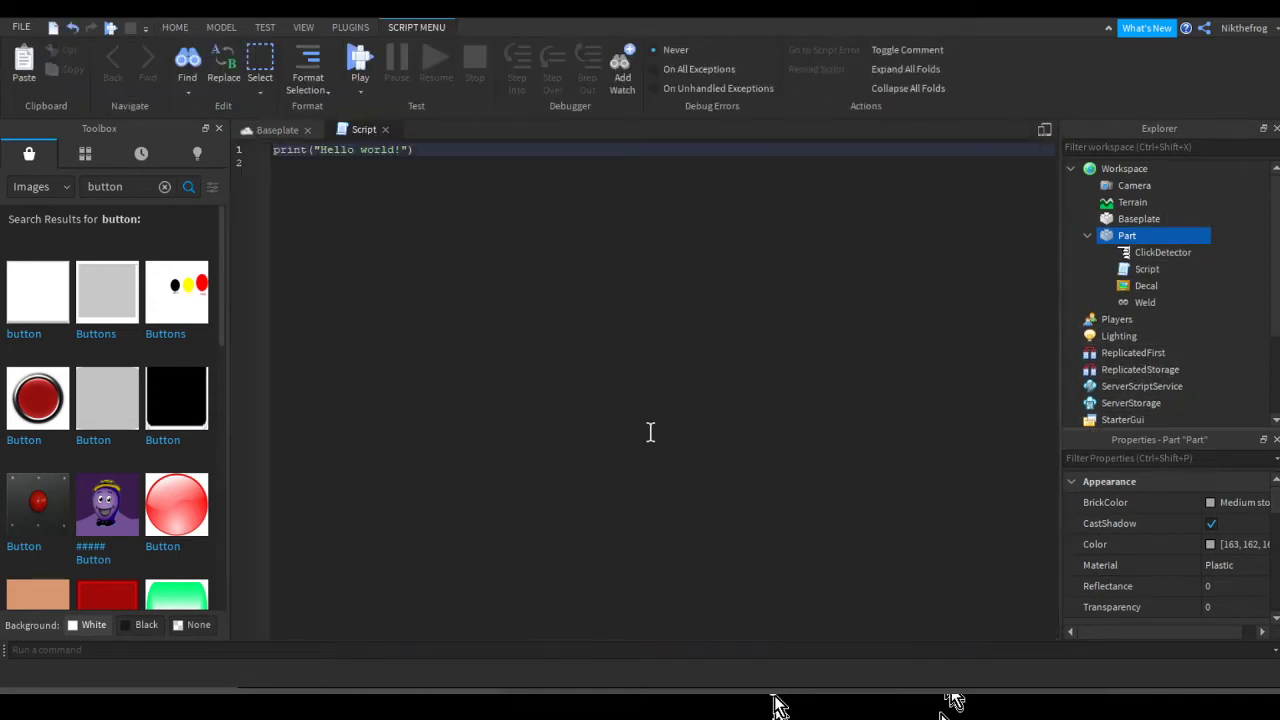
# Replace the script's default code with an onClicked function moving every player to Vector3.new(87, -10.5, -142), connected to script.Parent.MouseButton1Click
pyautogui.click(352, 275)
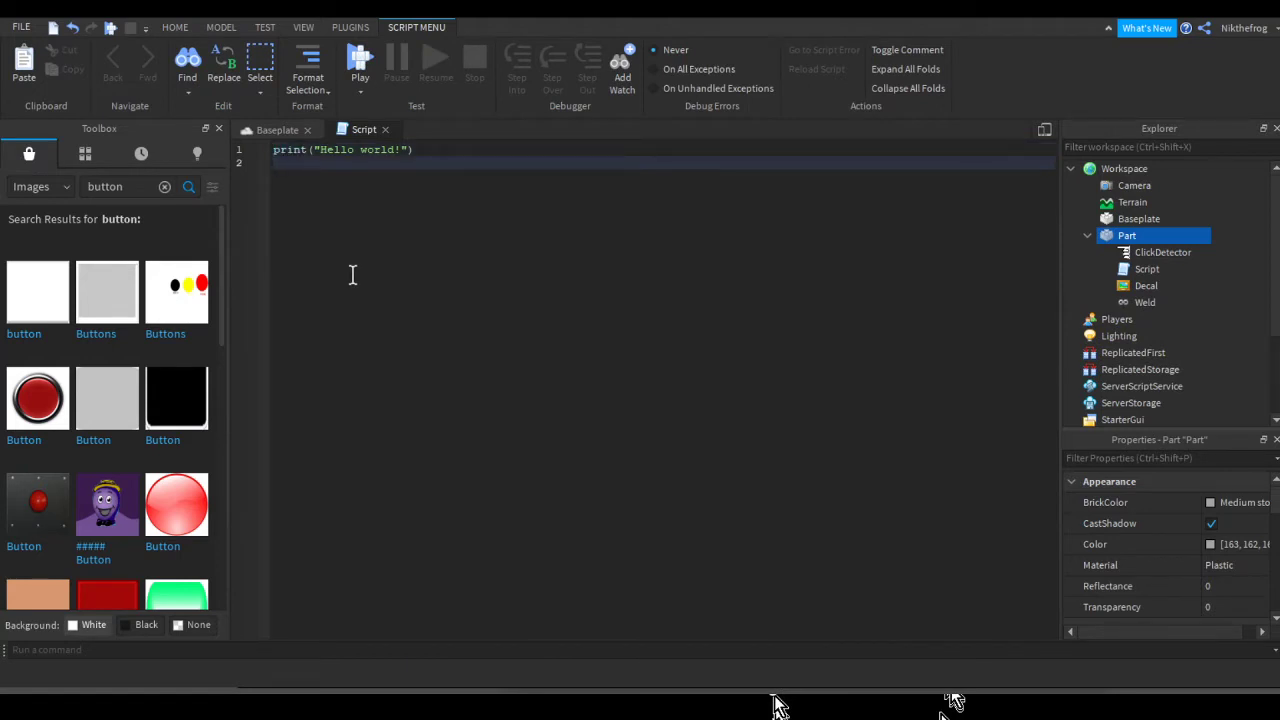
pyautogui.keyDown('ctrl'); pyautogui.scroll(2, 352, 275); pyautogui.keyUp('ctrl')
pyautogui.moveTo(441, 255); pyautogui.dragTo(237, 142)
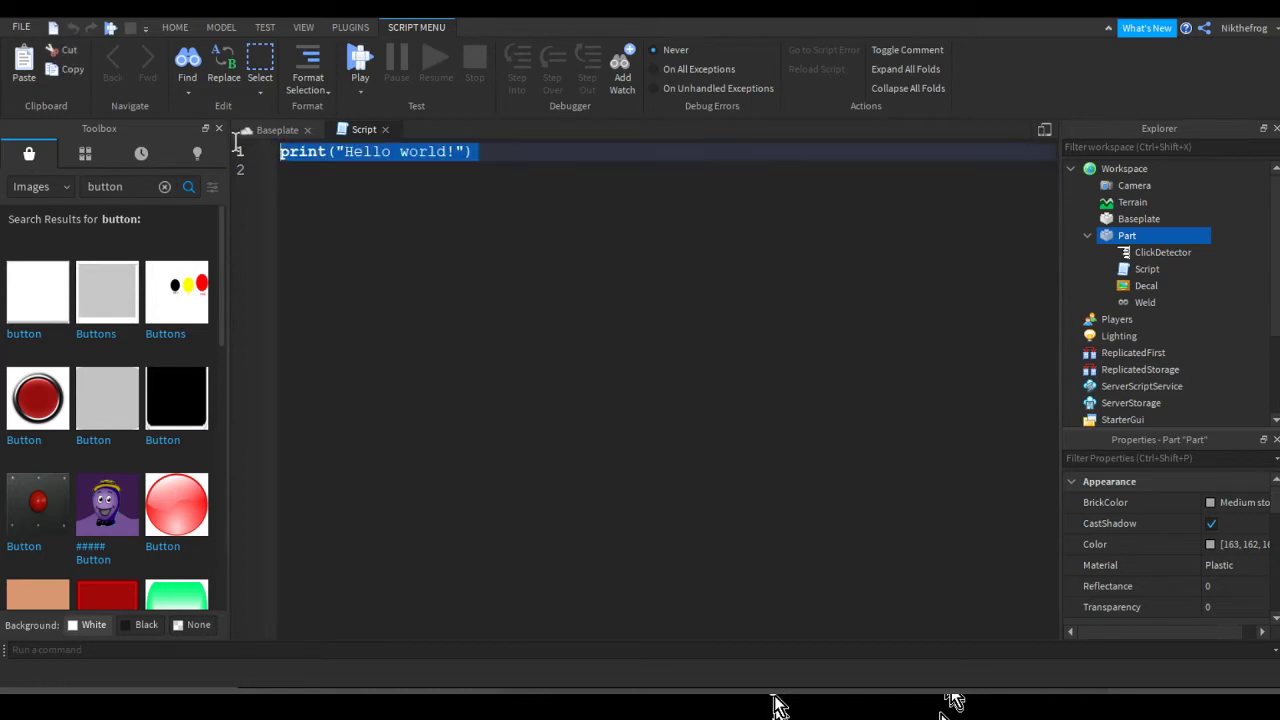
pyautogui.press('BackSpace')
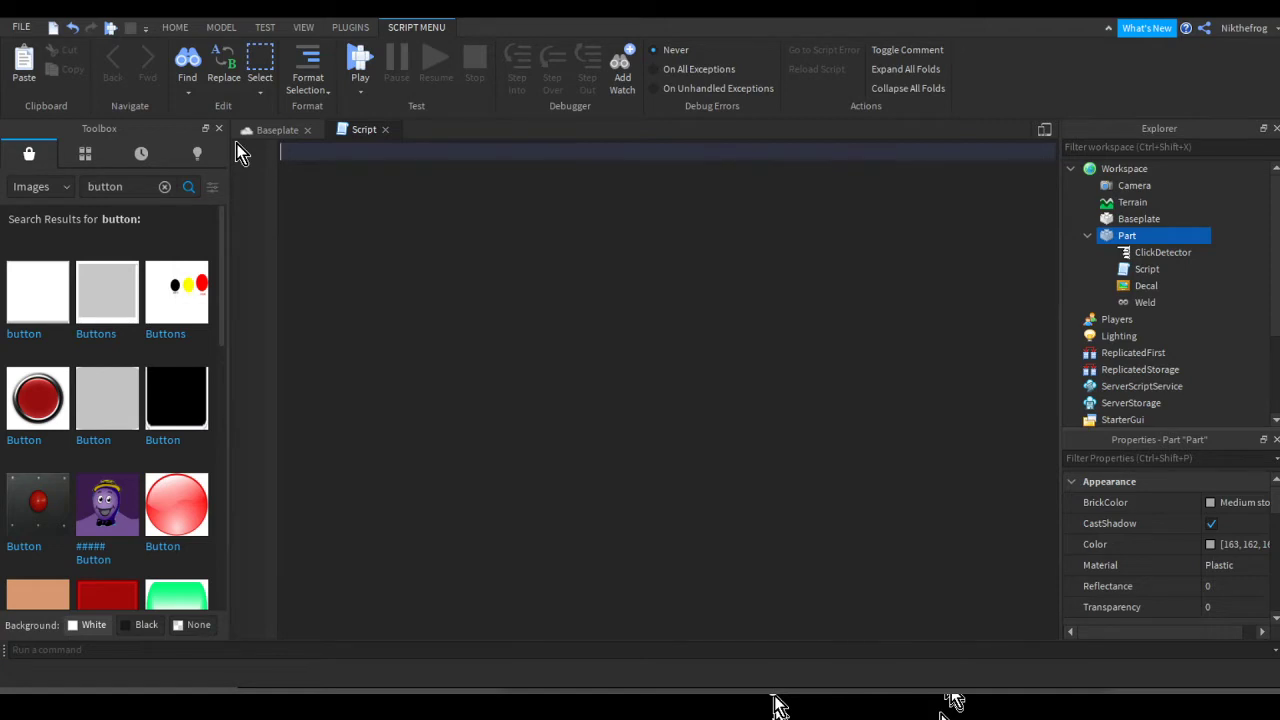
pyautogui.write('function onClicked() \tlocal p = game.Players:GetChildren() \tfor i = 1, #p do \t\tp[i].Character:MoveTo(Vector3.new(87, -10.5, -142)) \tend end  script.Parent.MouseButton1Click:connect(onClicked)')
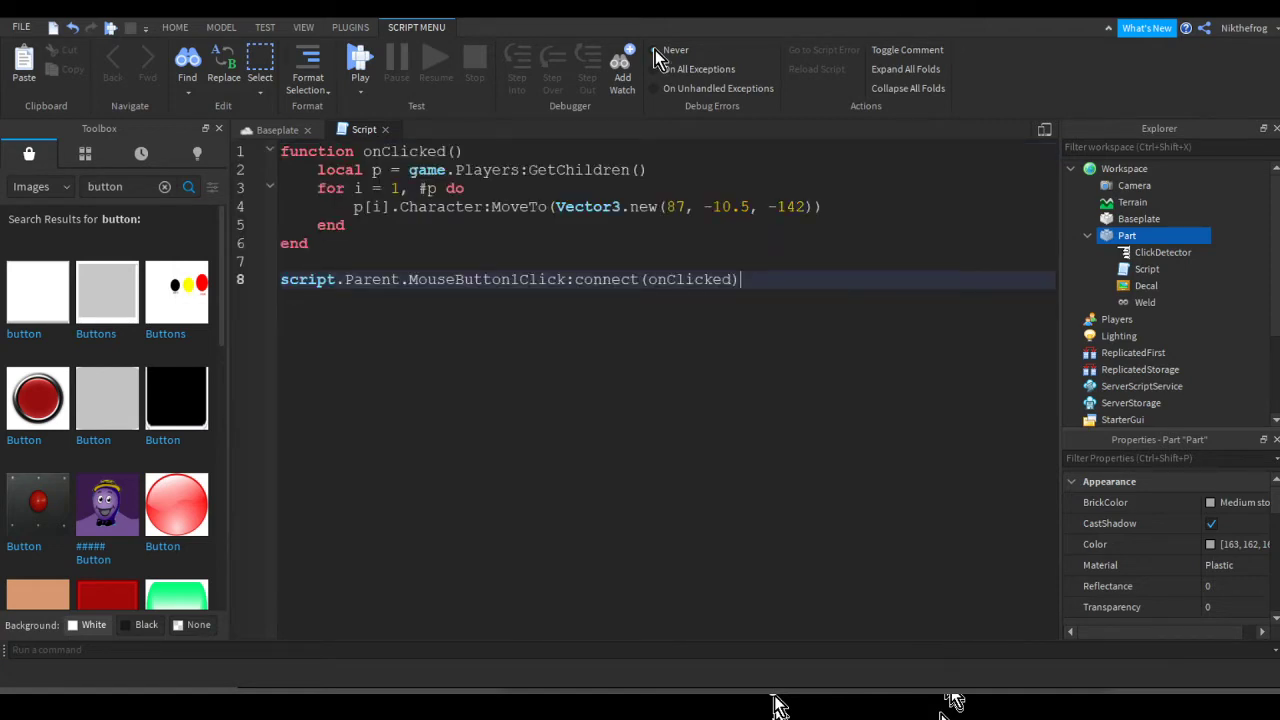
# Review the opening lines of the onClicked function and the loop that moves the players' characters
pyautogui.moveTo(281, 151); pyautogui.dragTo(808, 218)
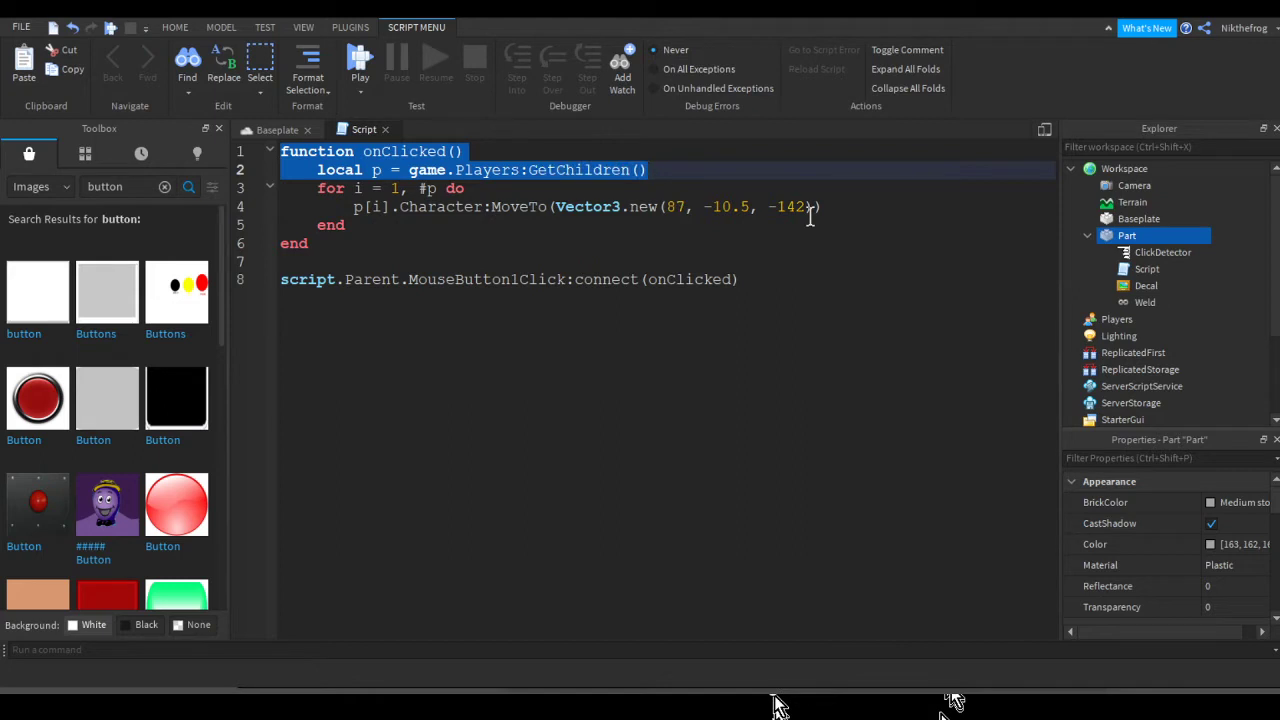
pyautogui.click(434, 230)
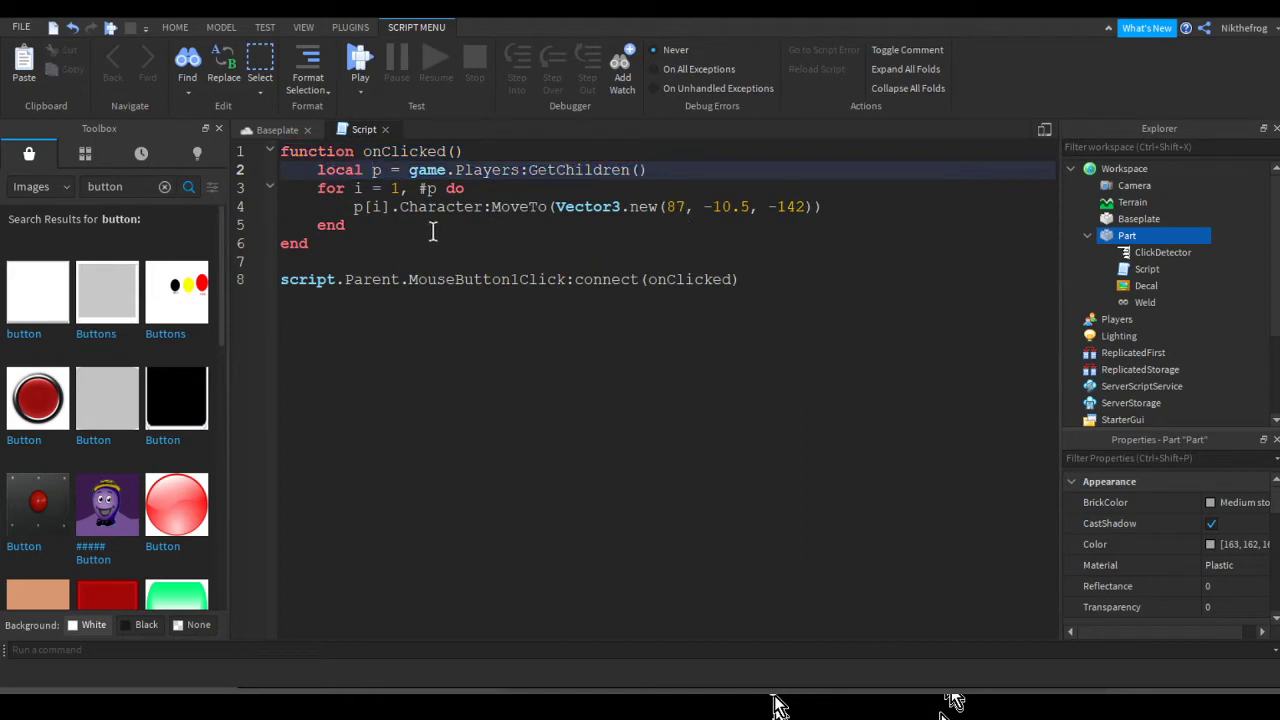
pyautogui.moveTo(383, 232); pyautogui.dragTo(1051, 255)
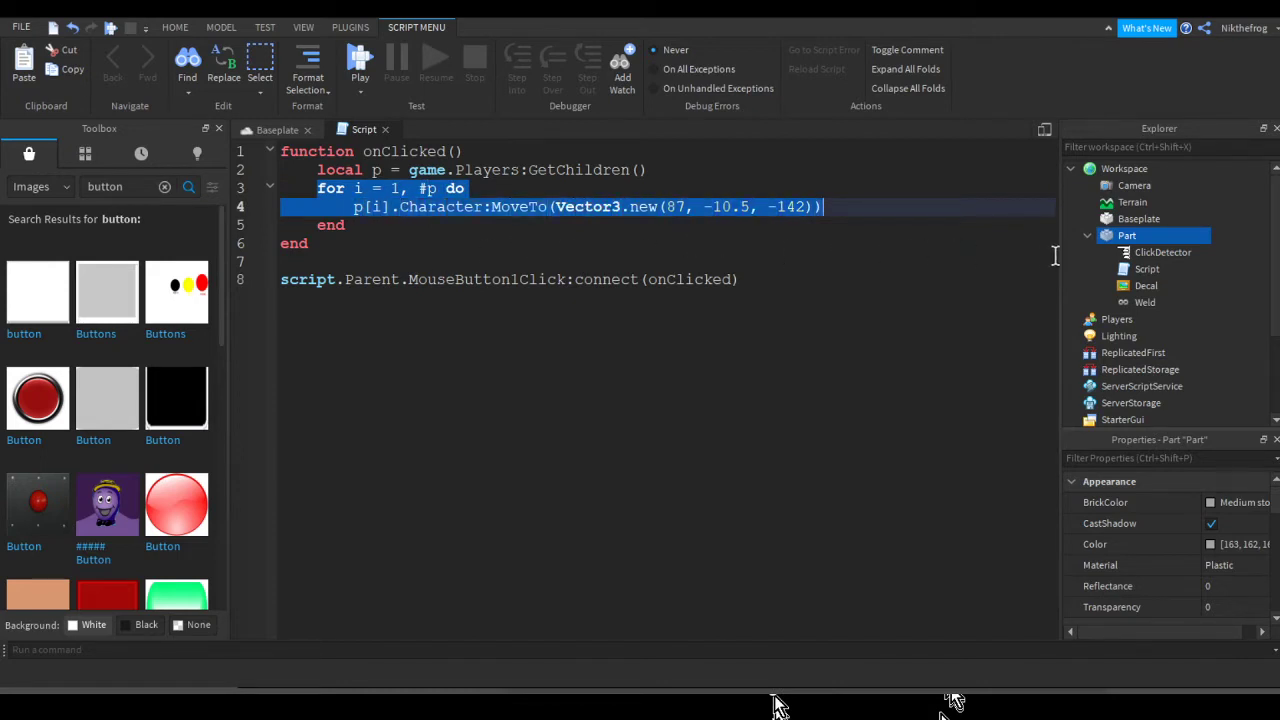
# Select the three coordinates inside Vector3.new on the MoveTo line
pyautogui.click(1063, 256)
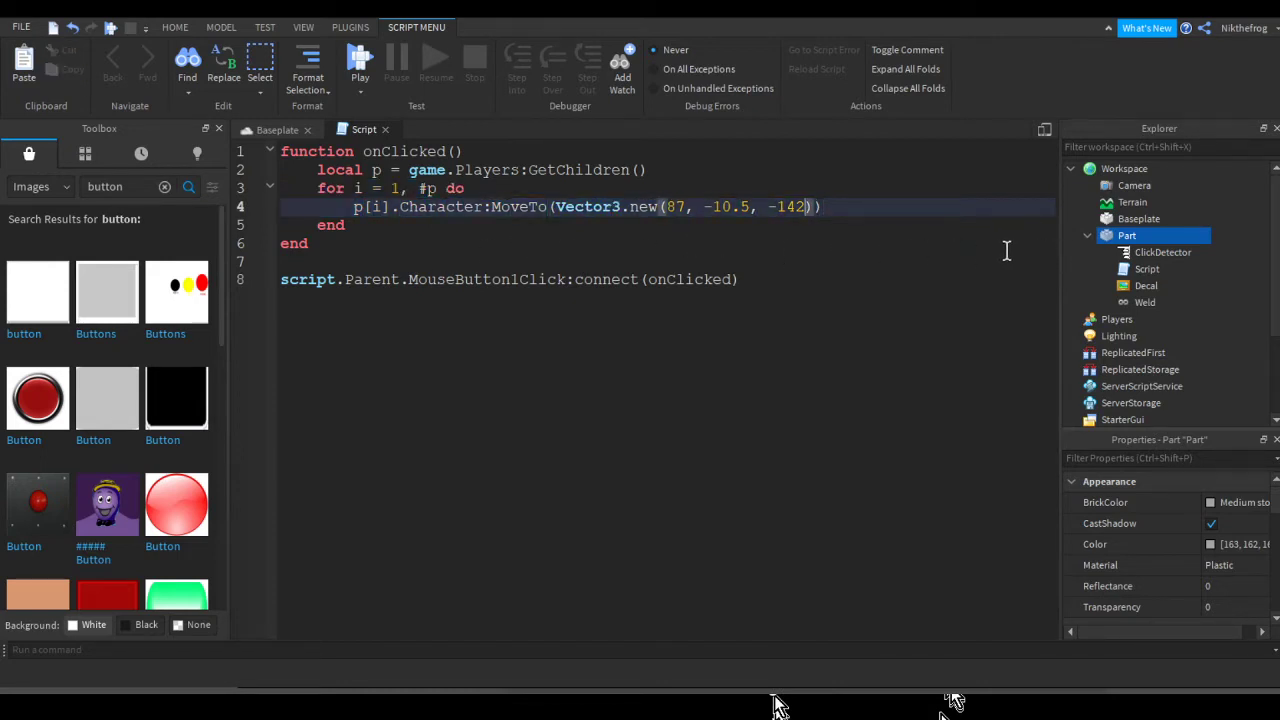
pyautogui.press('Left')
pyautogui.press('Left')
pyautogui.hotkey('shift', 'Left')
pyautogui.hotkey('shift', 'Left')
pyautogui.hotkey('shift', 'Left')
pyautogui.hotkey('shift', 'Left')
pyautogui.hotkey('shift', 'Left')
pyautogui.hotkey('shift', 'Left')
pyautogui.hotkey('shift', 'Left')
pyautogui.hotkey('shift', 'Left')
pyautogui.hotkey('shift', 'Left')
pyautogui.hotkey('shift', 'Left')
pyautogui.hotkey('shift', 'Left')
pyautogui.hotkey('shift', 'Left')
pyautogui.hotkey('shift', 'Left')
pyautogui.hotkey('shift', 'Left')
pyautogui.hotkey('shift', 'Left')
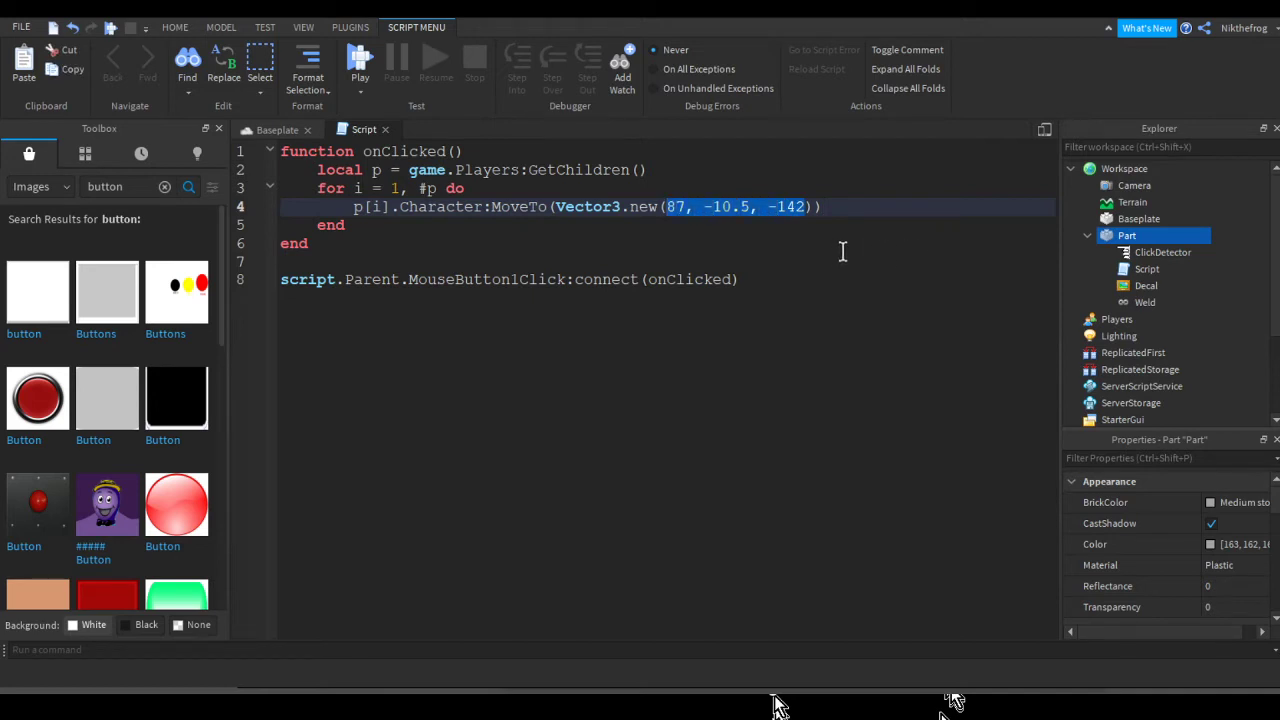
# Delete the selected coordinates from Vector3.new on the MoveTo line and return to the Baseplate view
pyautogui.press('BackSpace')
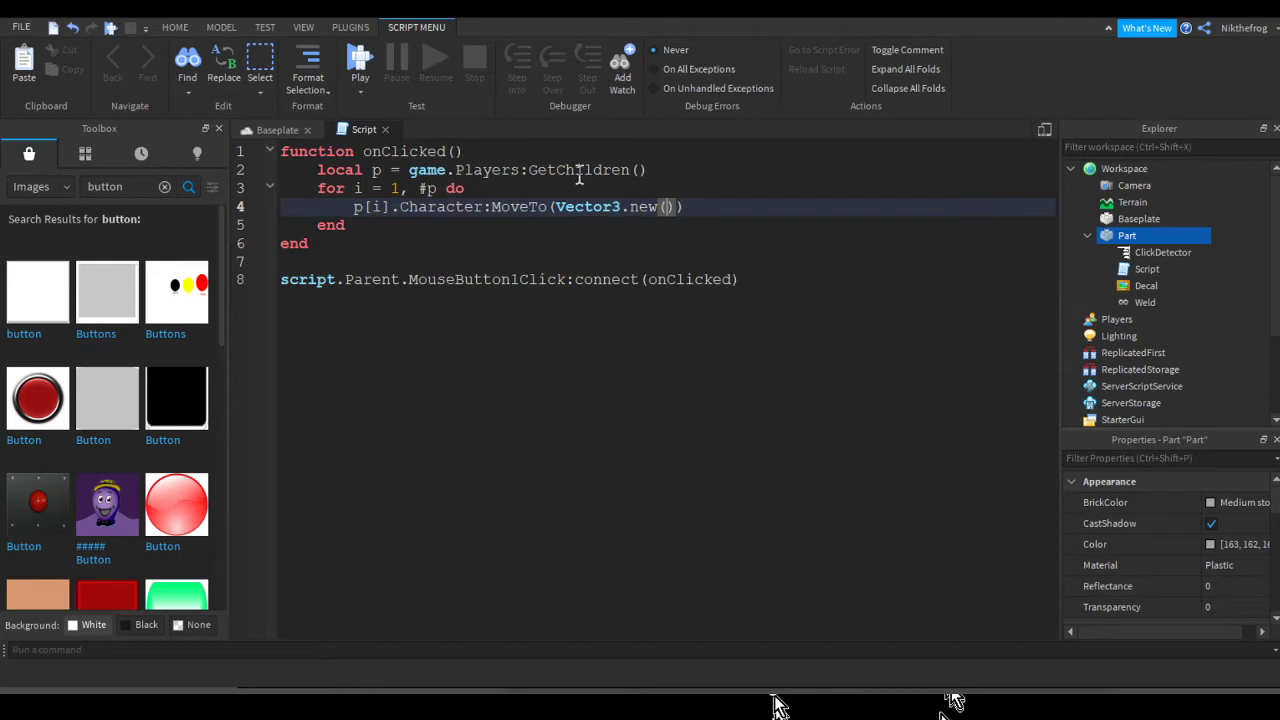
pyautogui.click(275, 130)
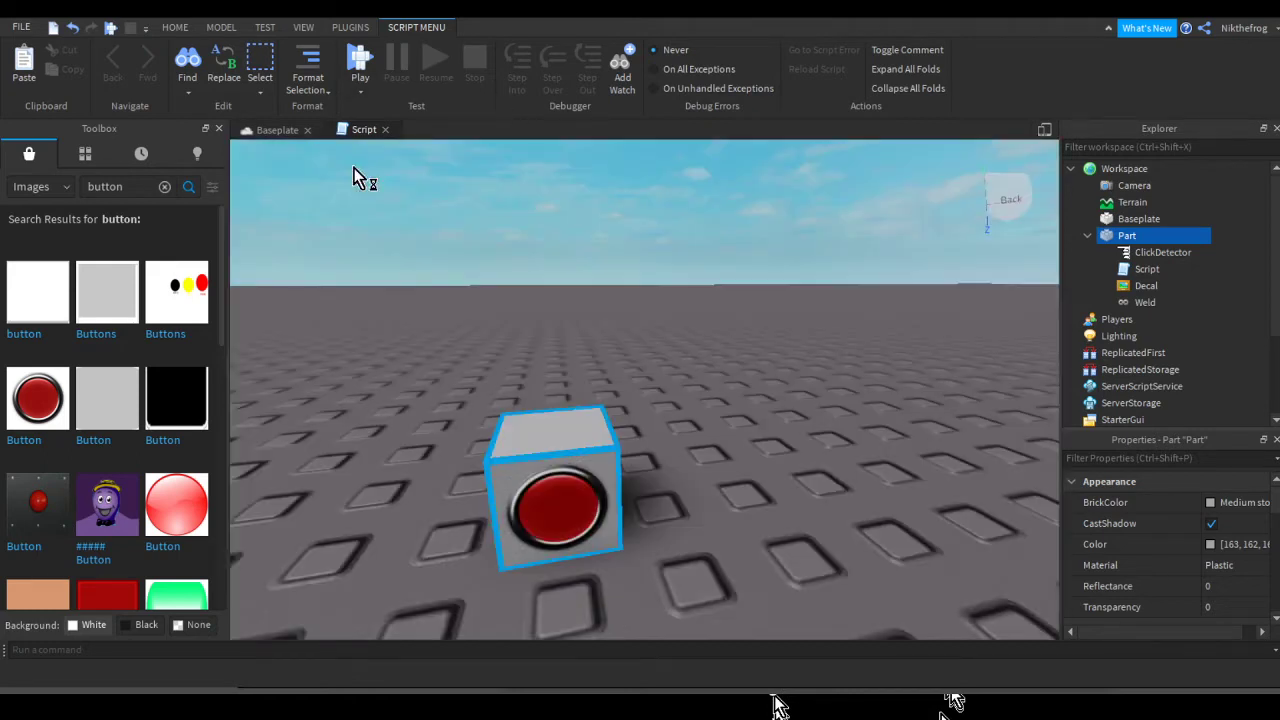
# Insert a new block part in an empty area away from the button and scale it into a large upright wall
pyautogui.click(805, 388)
pyautogui.press('s')
pyautogui.press('a')
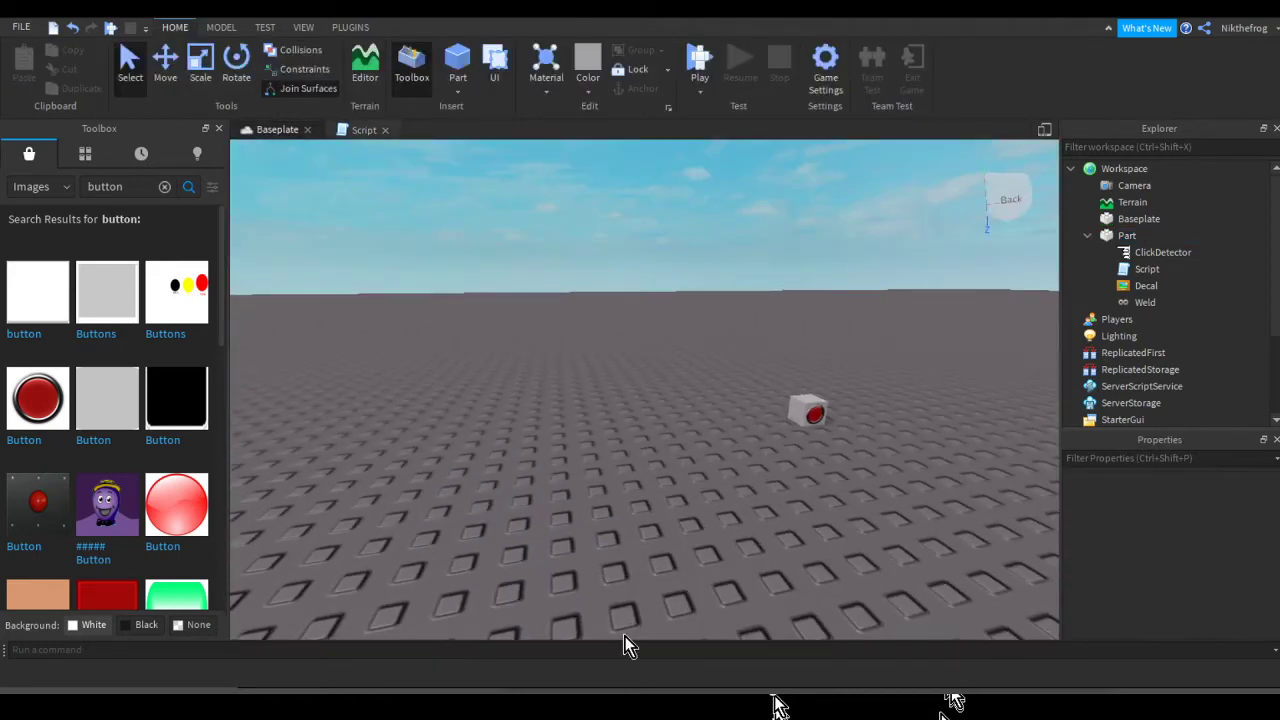
pyautogui.scroll(5, 723, 517)
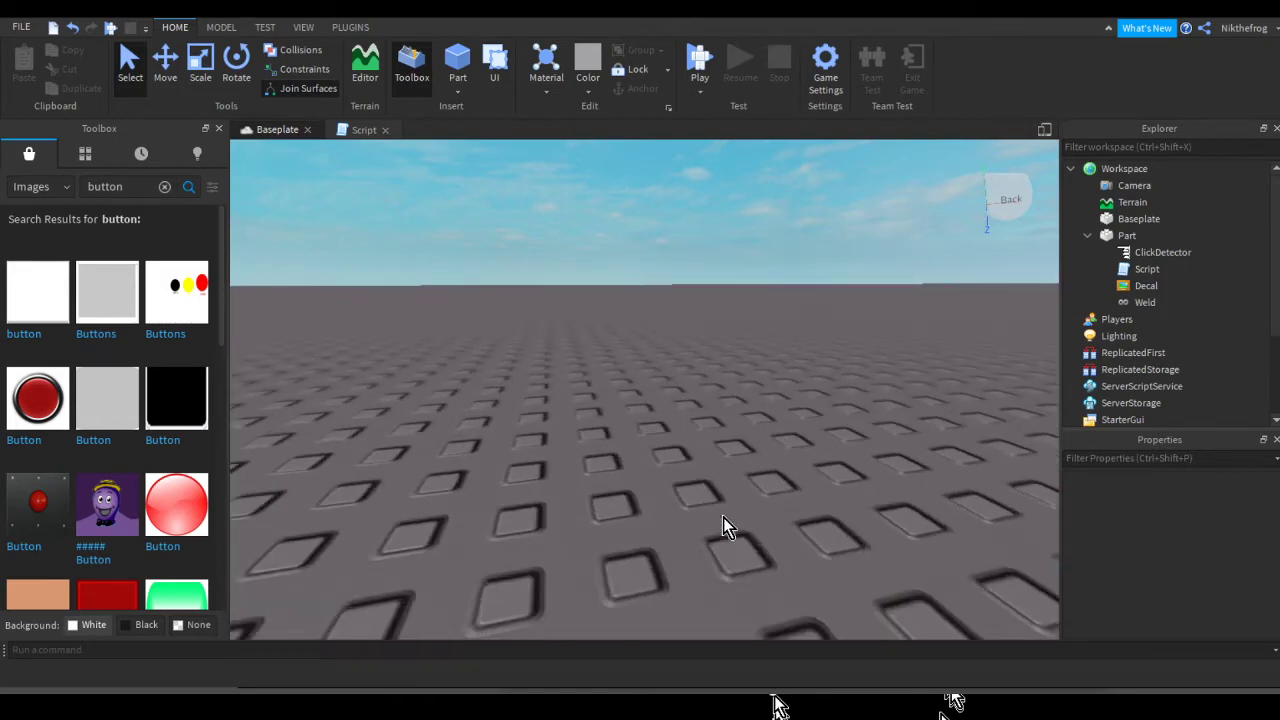
pyautogui.scroll(-5, 723, 517)
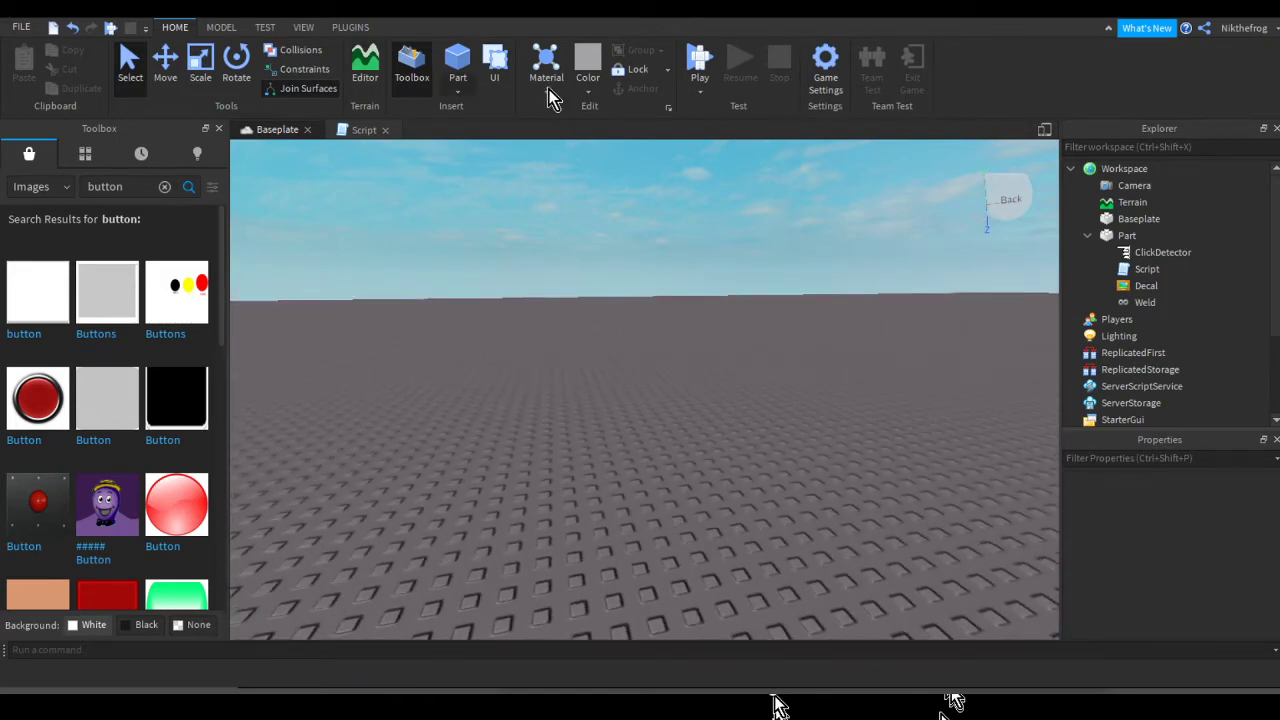
pyautogui.click(457, 62)
pyautogui.scroll(3, 821, 504)
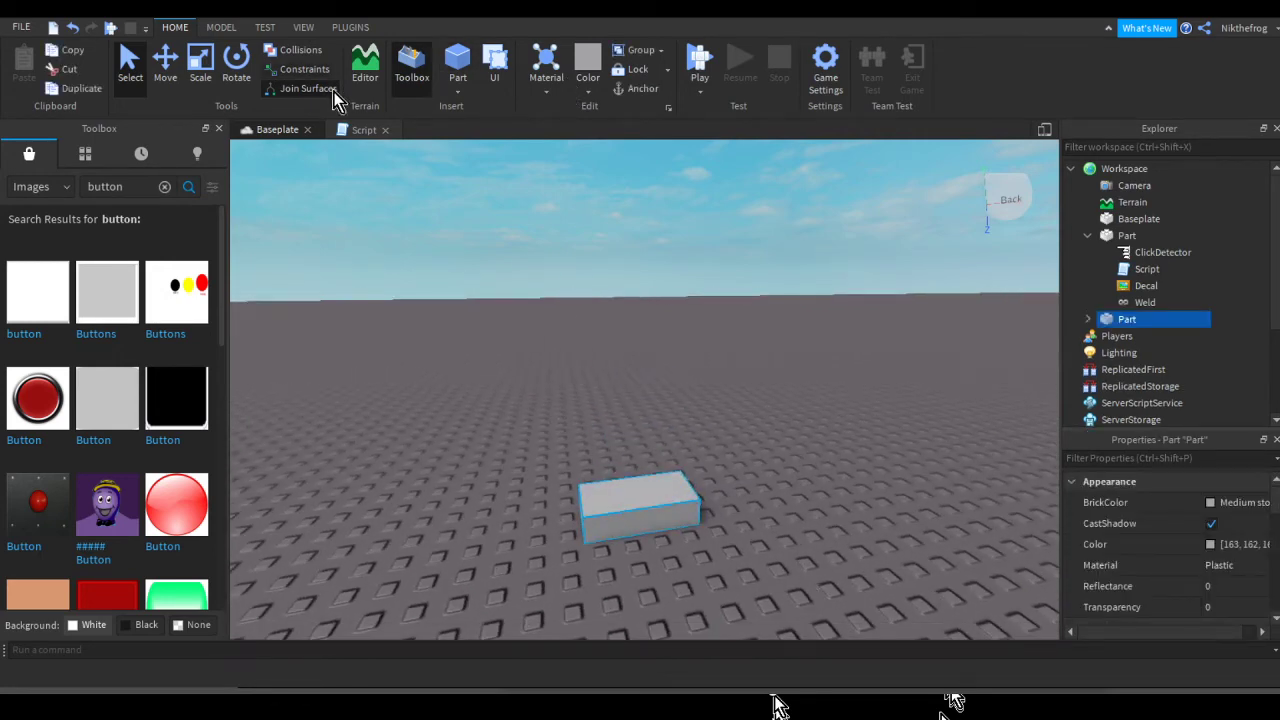
pyautogui.hotkey('ctrl', '2')
pyautogui.hotkey('ctrl', '3')
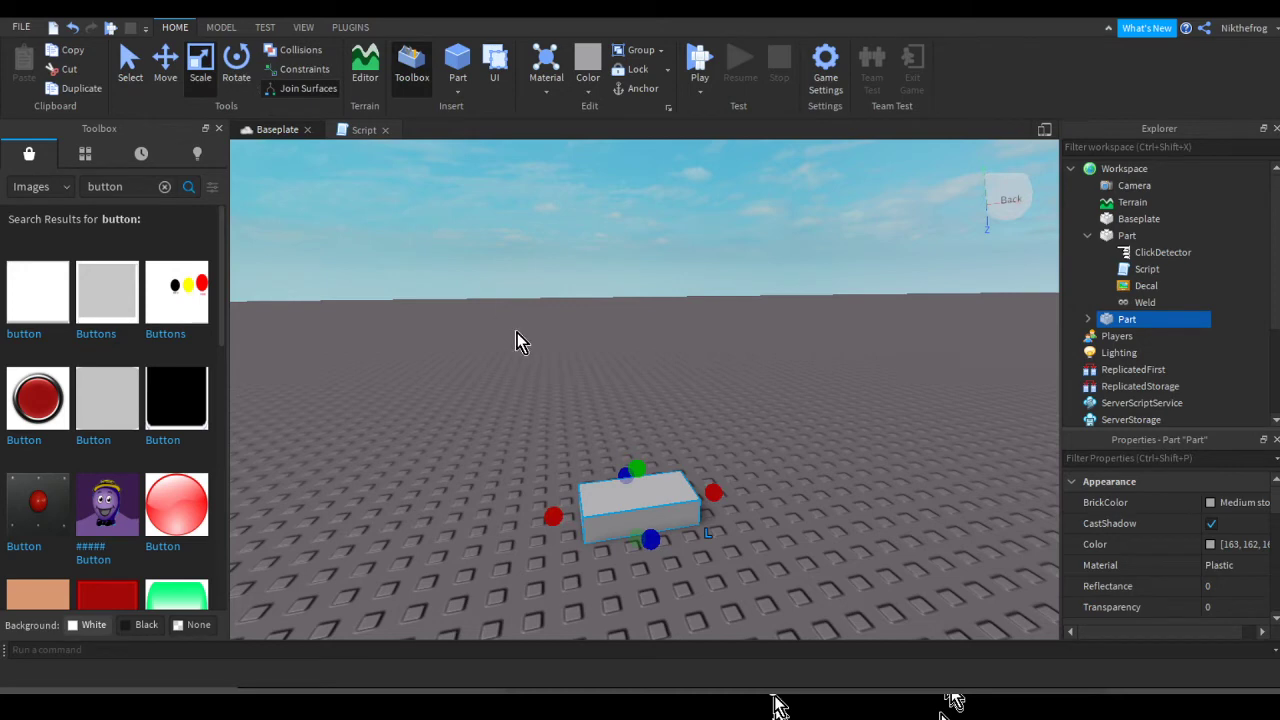
pyautogui.moveTo(626, 475); pyautogui.dragTo(403, 572)
pyautogui.hotkey('ctrl', 't')
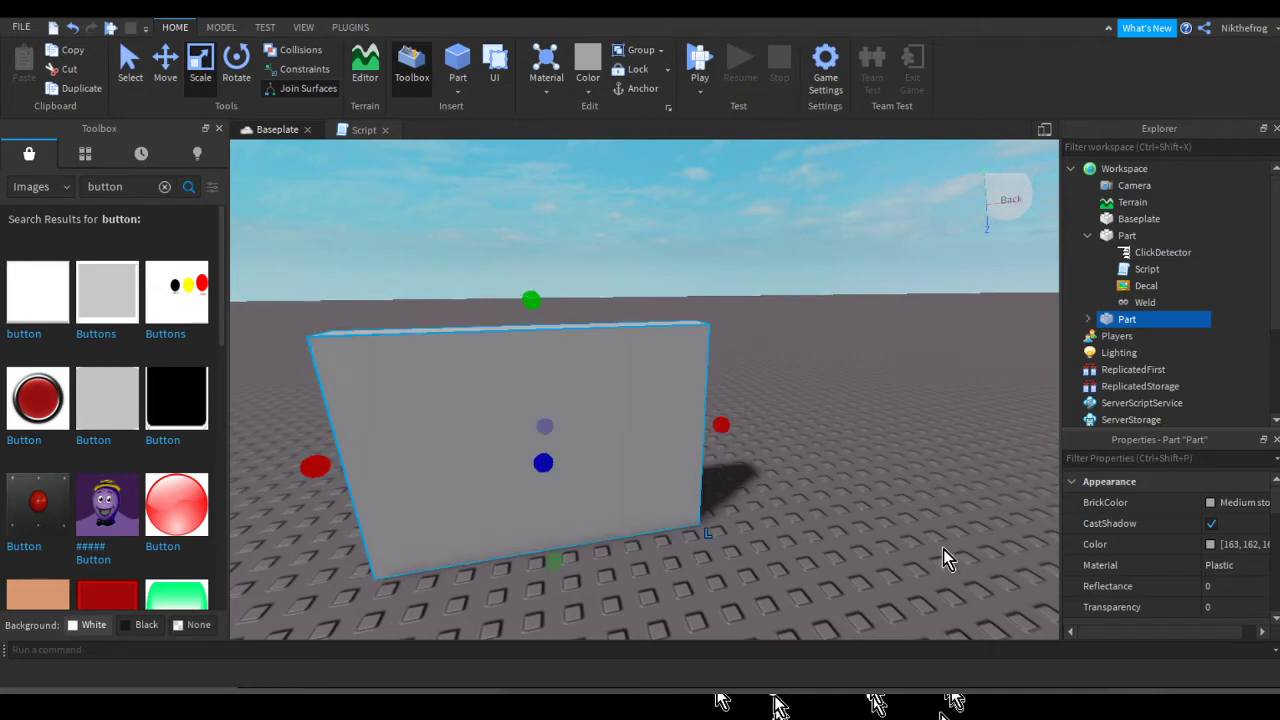
# Insert another block part and move it down in front of the wall to mark the teleport destination
pyautogui.click(943, 549)
pyautogui.press('s')
pyautogui.press('a')
pyautogui.press('d')
pyautogui.press('q')
pyautogui.press('a')
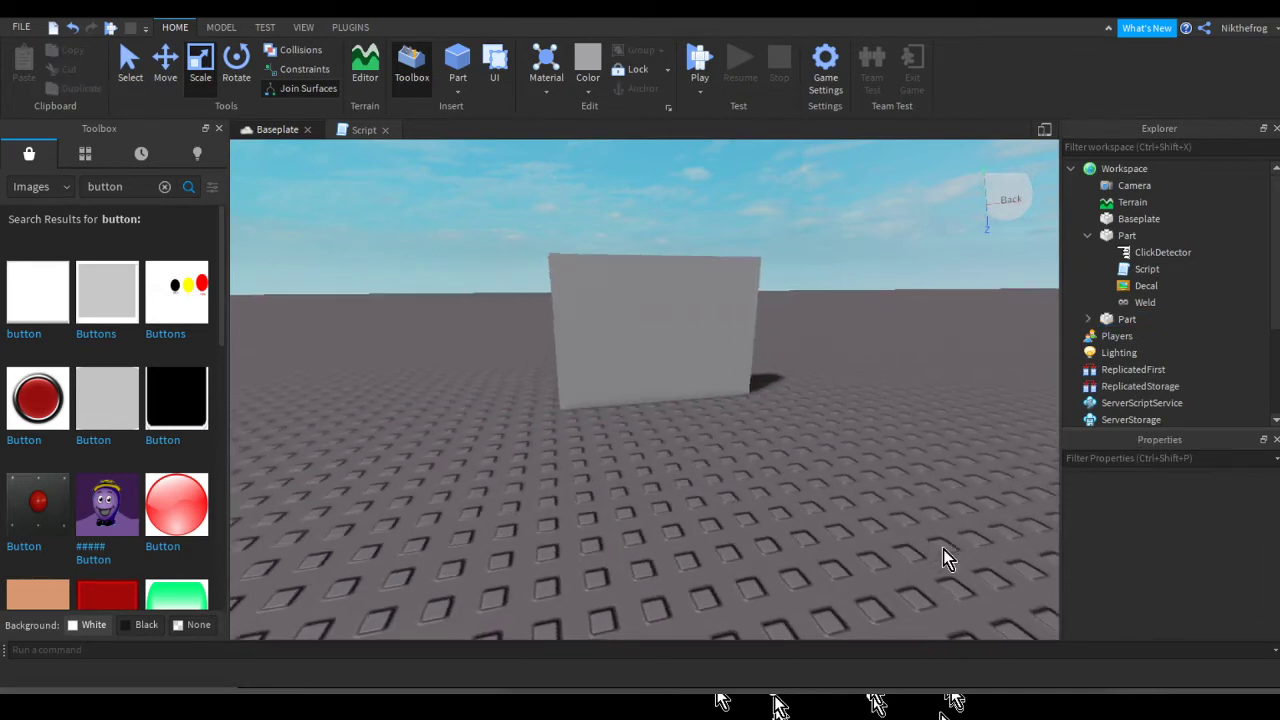
pyautogui.press('w')
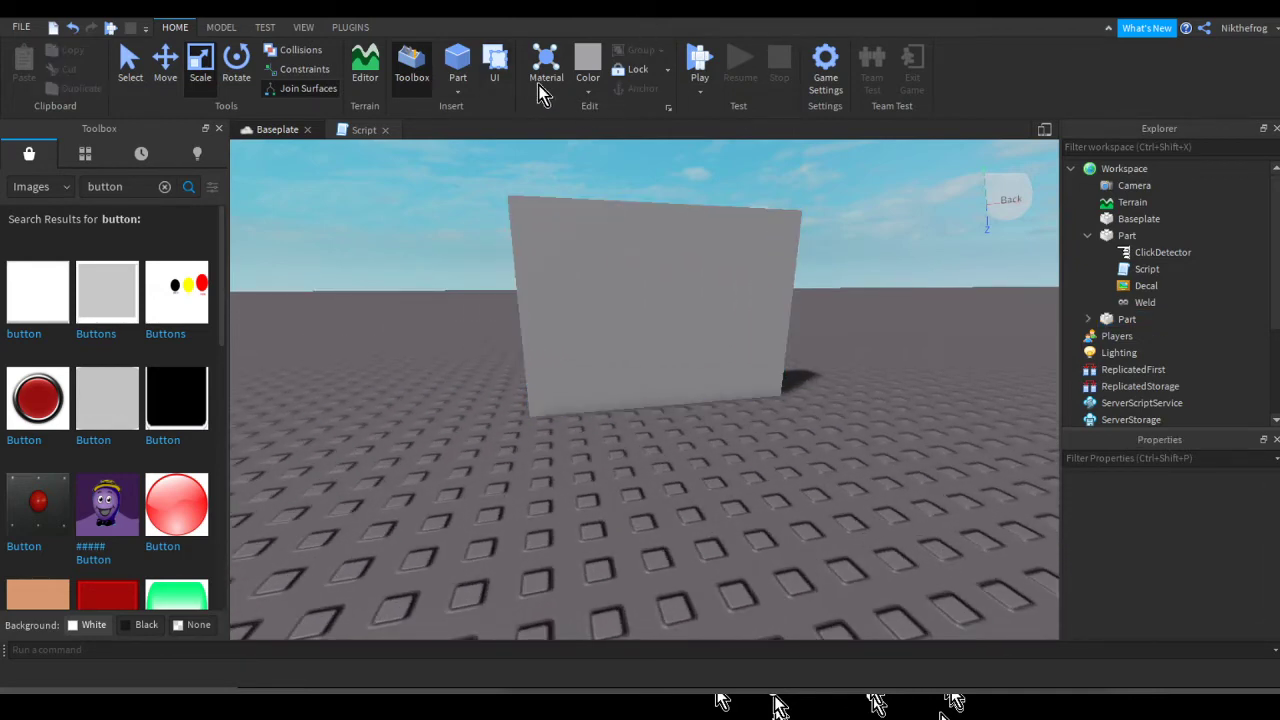
pyautogui.click(457, 62)
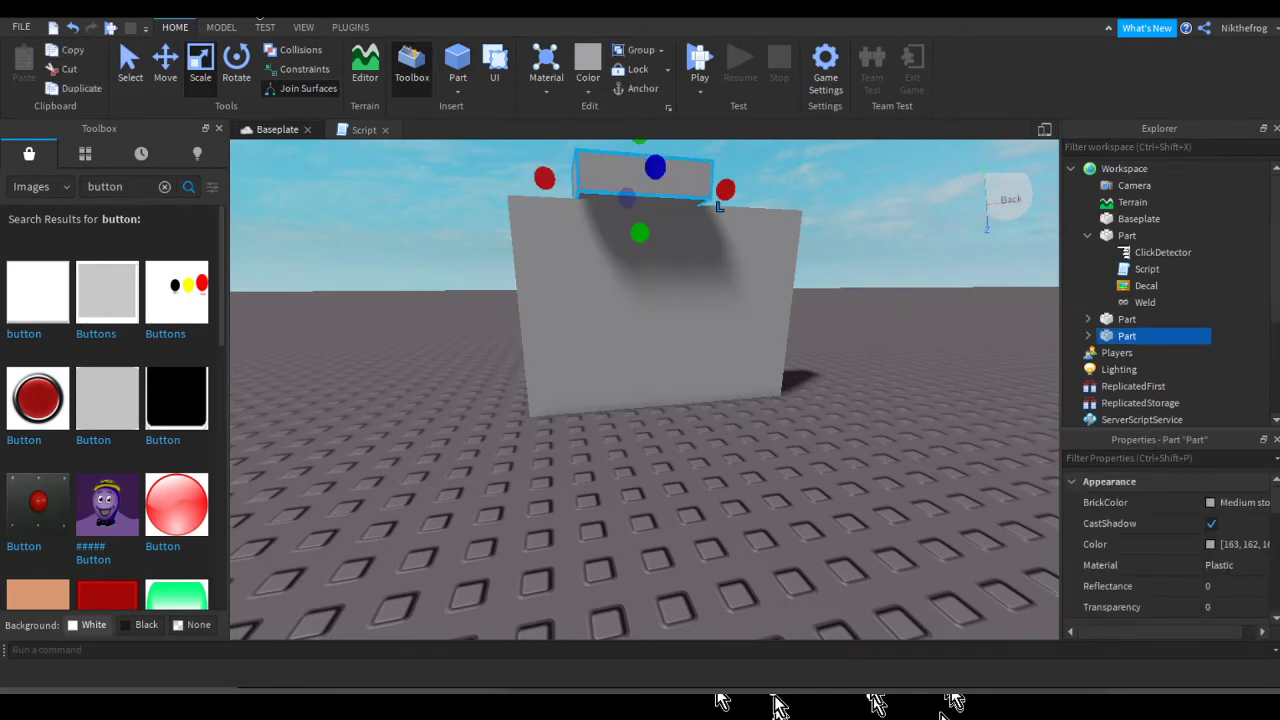
pyautogui.hotkey('ctrl', '2')
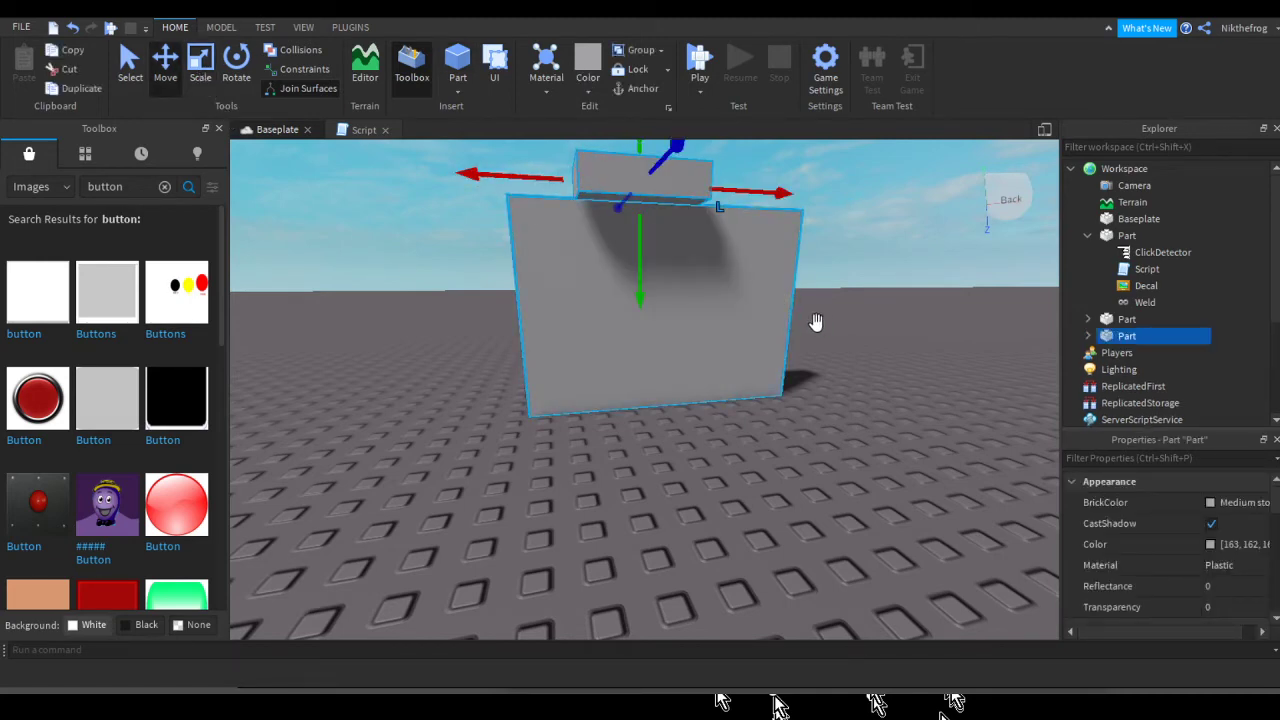
pyautogui.moveTo(806, 324); pyautogui.dragTo(828, 442)
pyautogui.moveTo(843, 407); pyautogui.dragTo(838, 398, button='right')
pyautogui.moveTo(800, 451); pyautogui.dragTo(831, 456)
pyautogui.moveTo(688, 545); pyautogui.dragTo(703, 645)
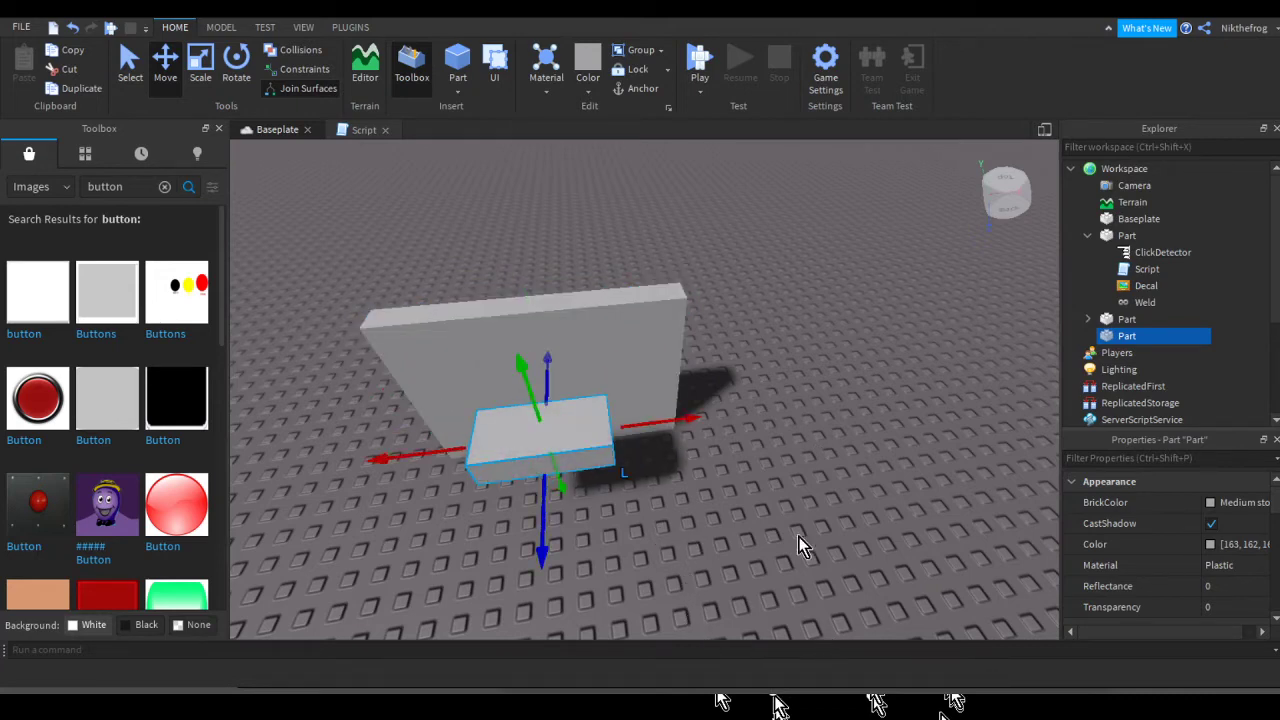
# Copy the destination marker part's Position value from its properties and delete the part
pyautogui.moveTo(1147, 336)
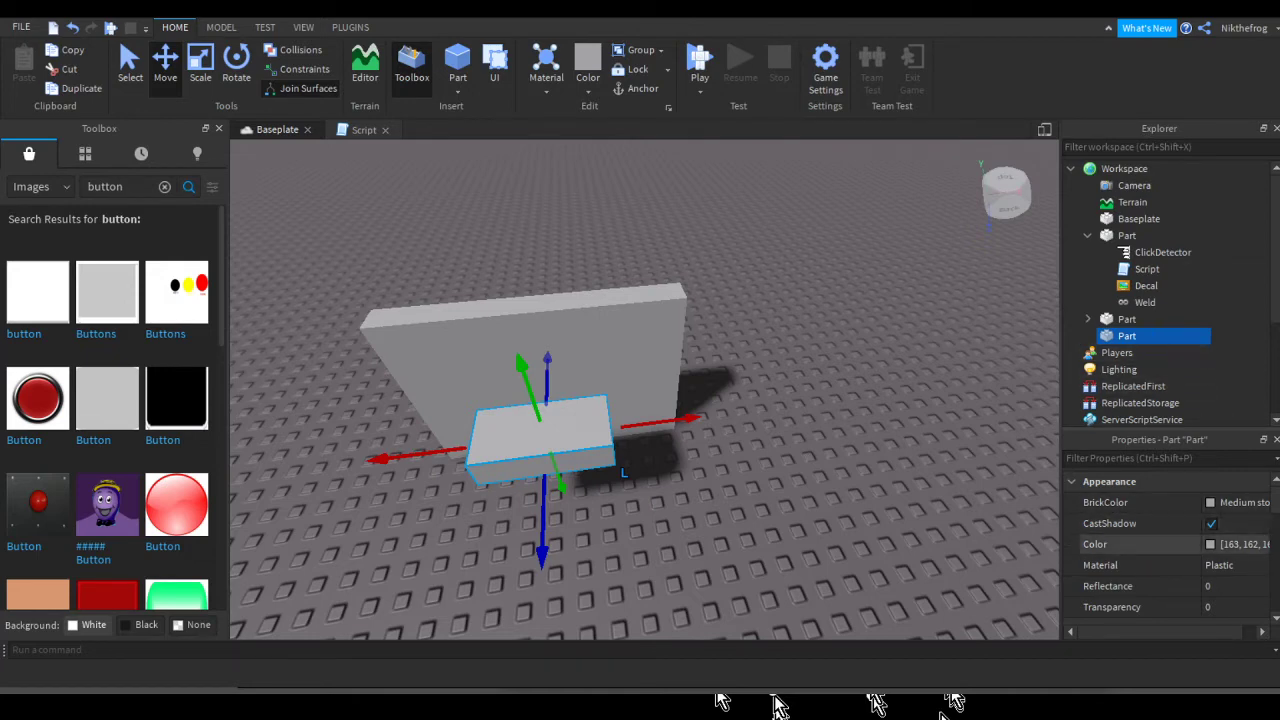
pyautogui.scroll(-5, 1110, 586)
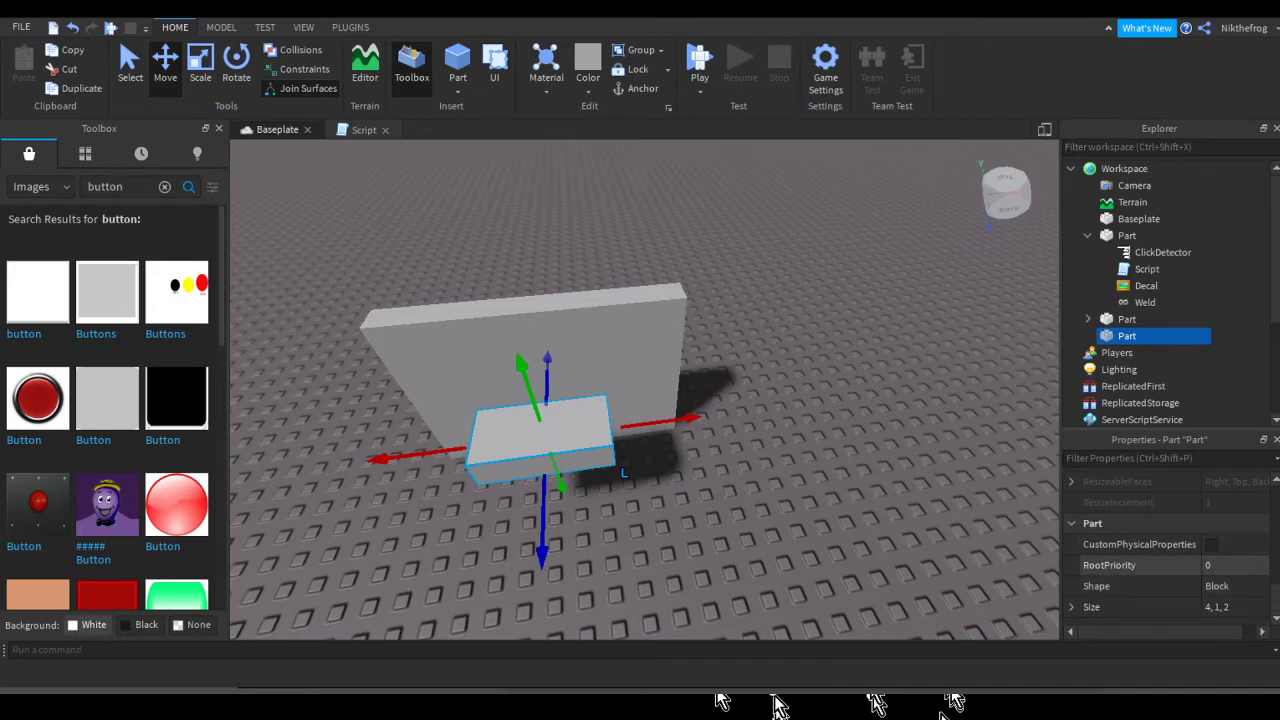
pyautogui.scroll(6, 1130, 565)
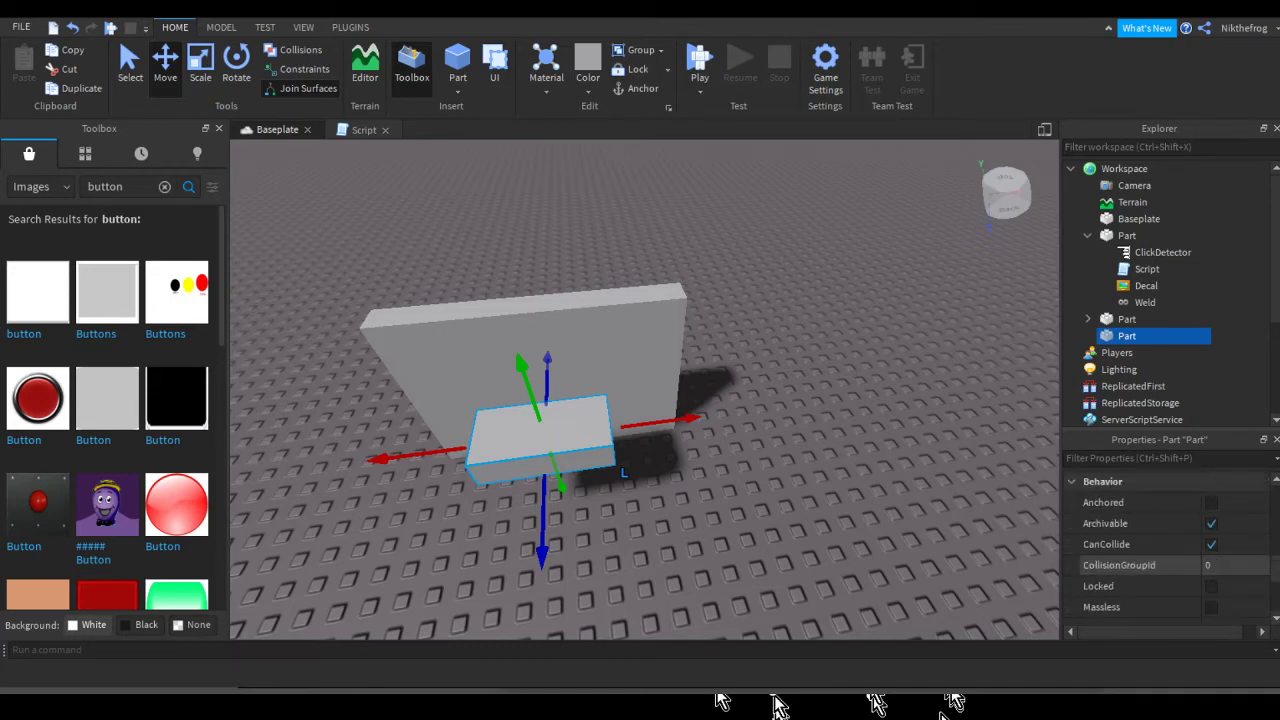
pyautogui.click(1228, 587)
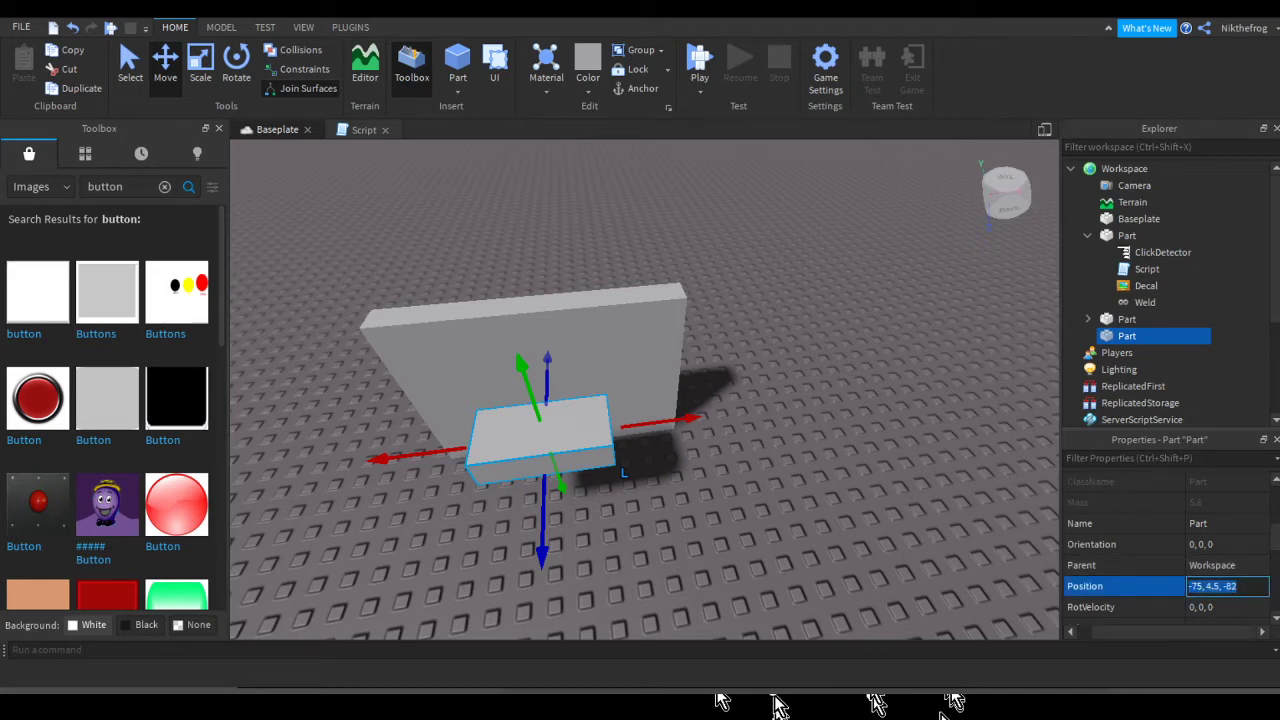
pyautogui.click(567, 489)
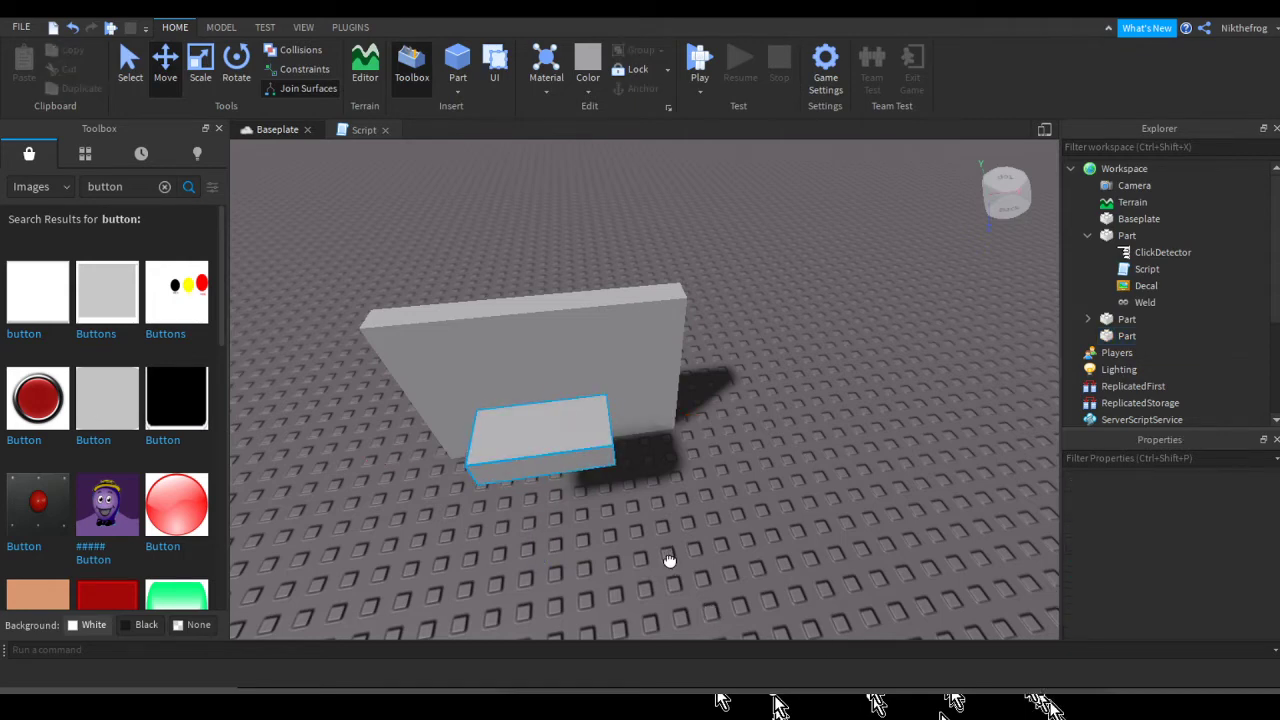
pyautogui.click(535, 446)
pyautogui.press('Delete')
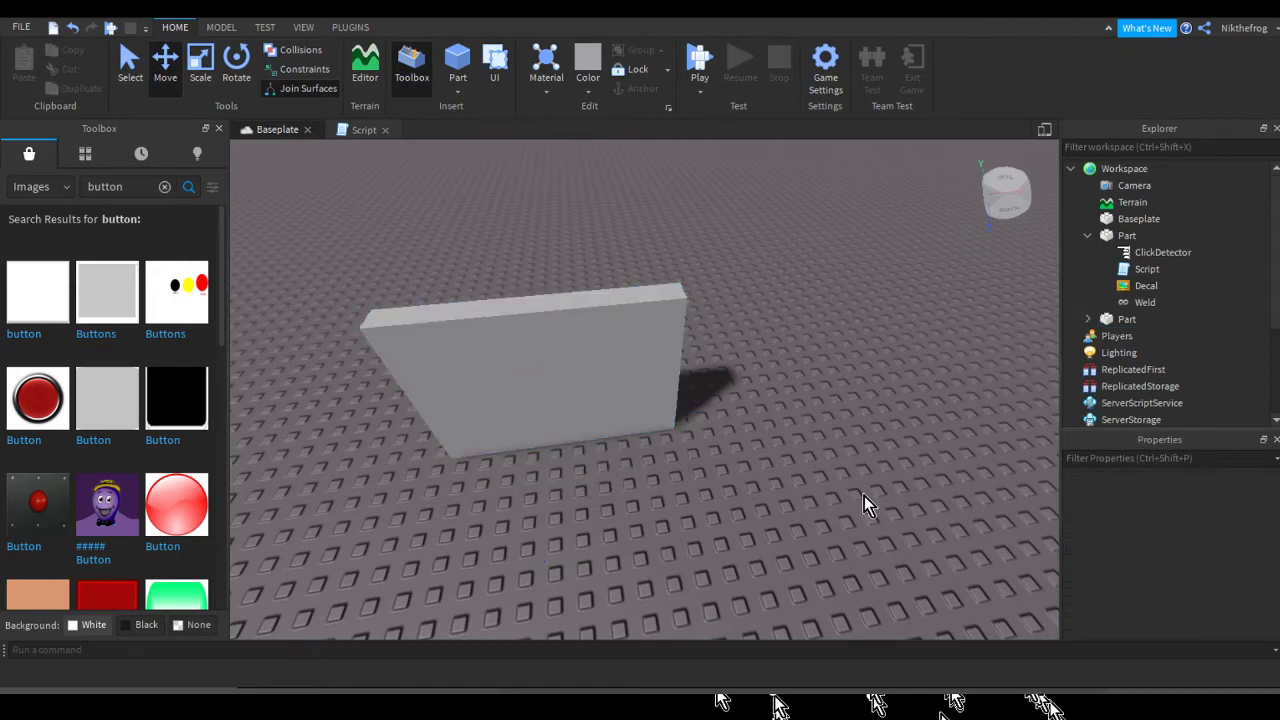
# Reopen the button's Script and fill Vector3.new on the MoveTo line with -75, 4.5, -82
pyautogui.scroll(-3, 864, 500)
pyautogui.press('s')
pyautogui.press('d')
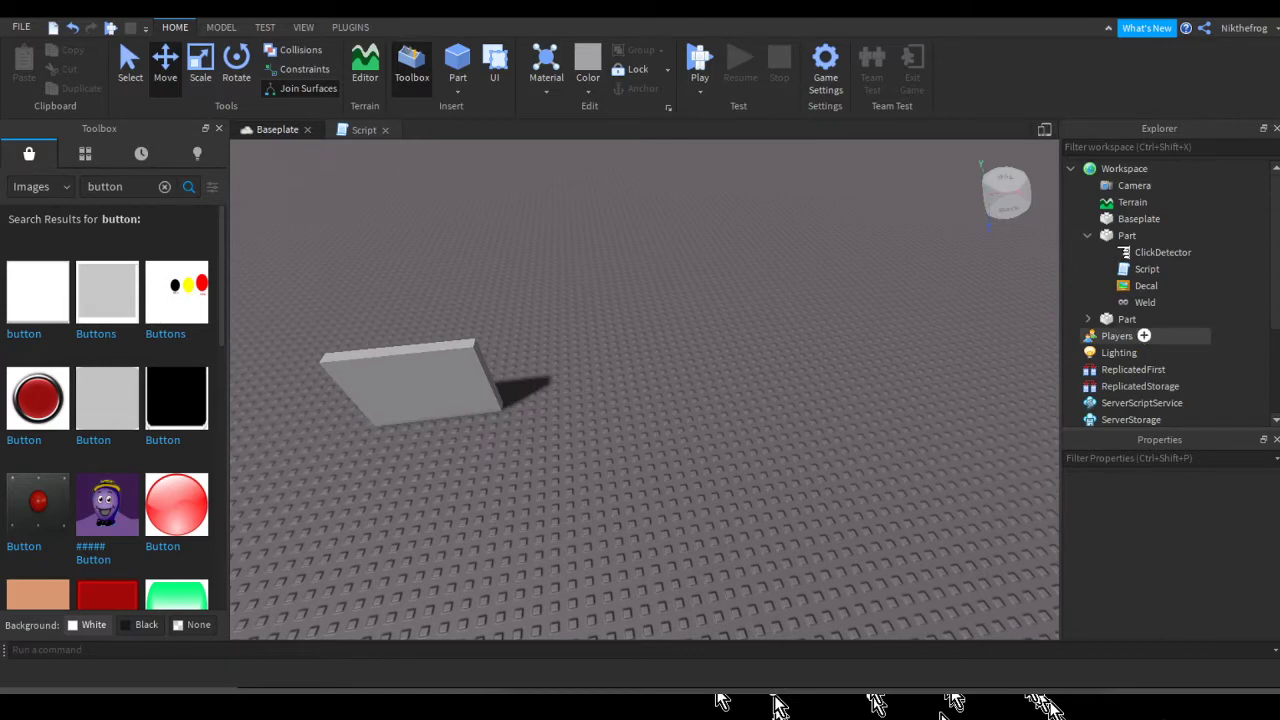
pyautogui.doubleClick(1147, 269)
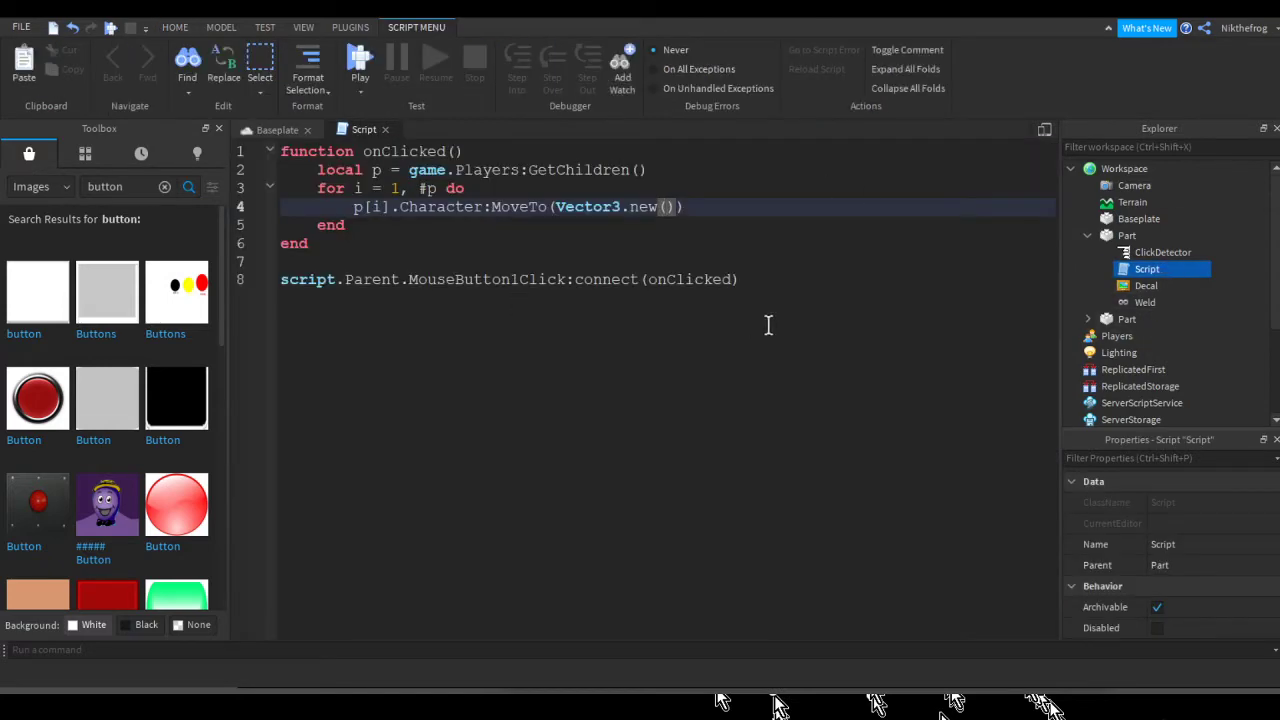
pyautogui.write('-75, 4.5, -82')
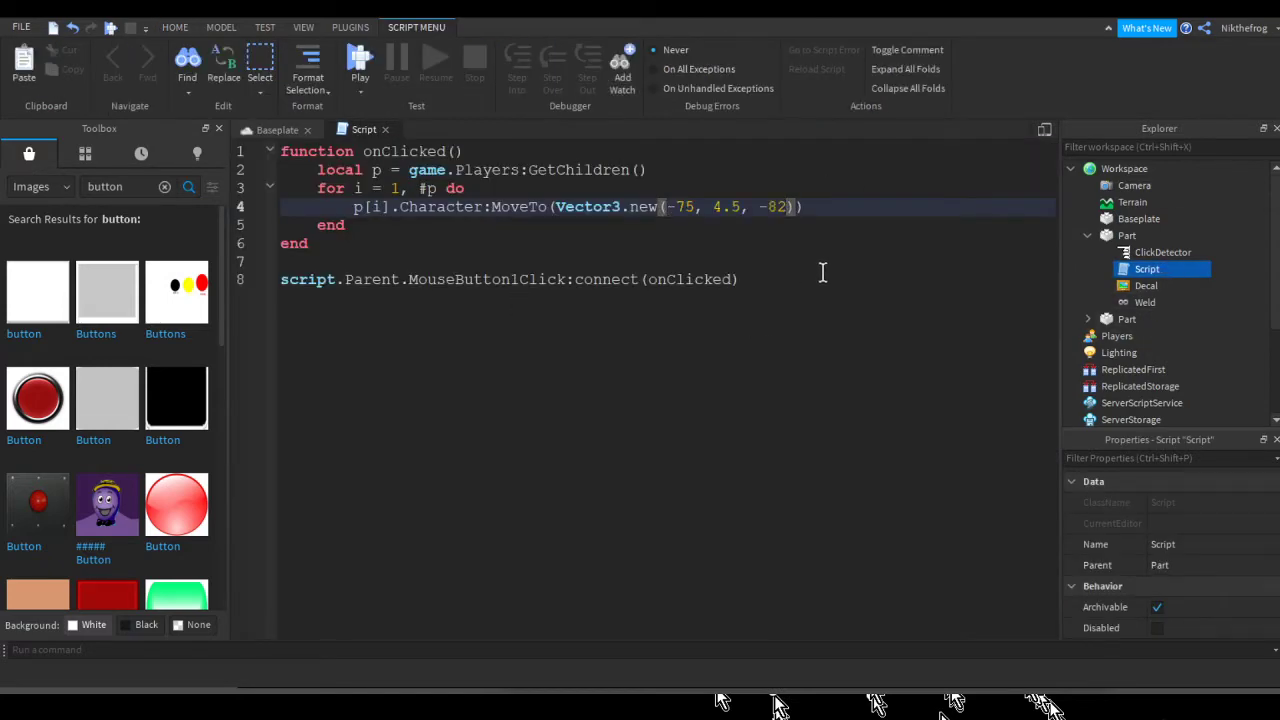
# Replace MouseButton1Click on the script's last line with ClickDetector.MouseClick, leaving no space before the colon
pyautogui.click(942, 349)
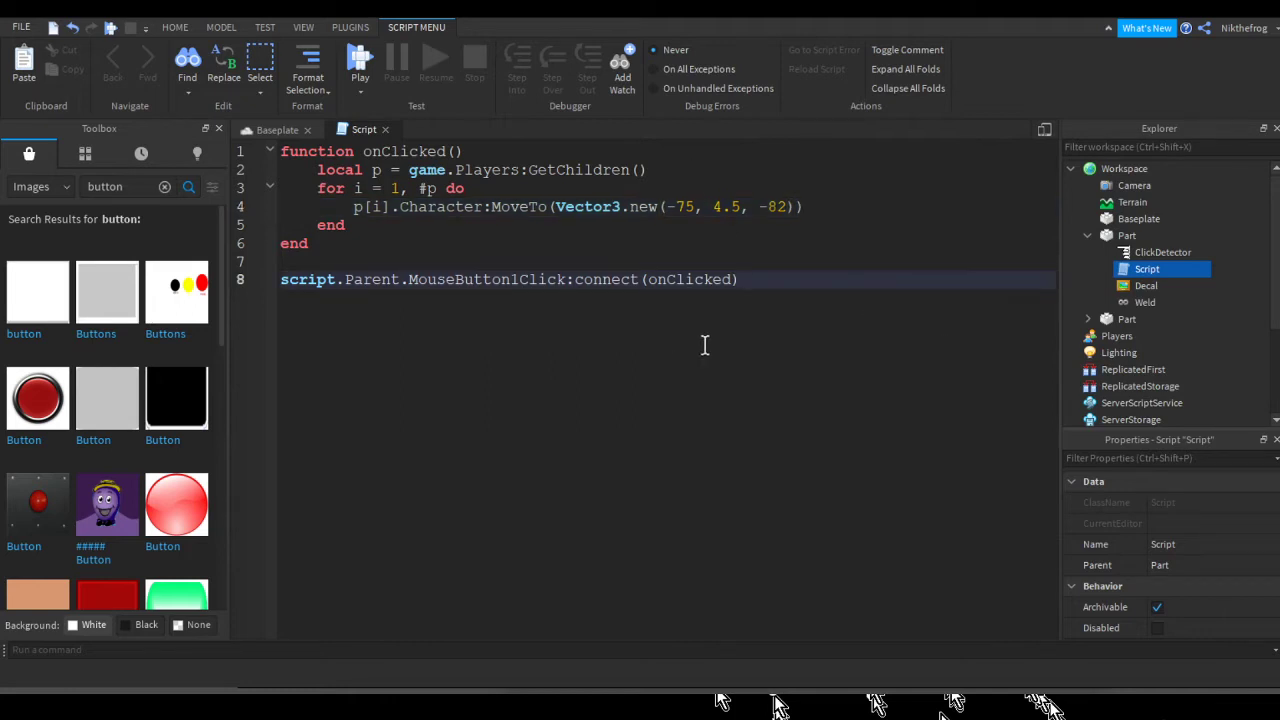
pyautogui.hotkey('ctrl', 'shift', 'Left')
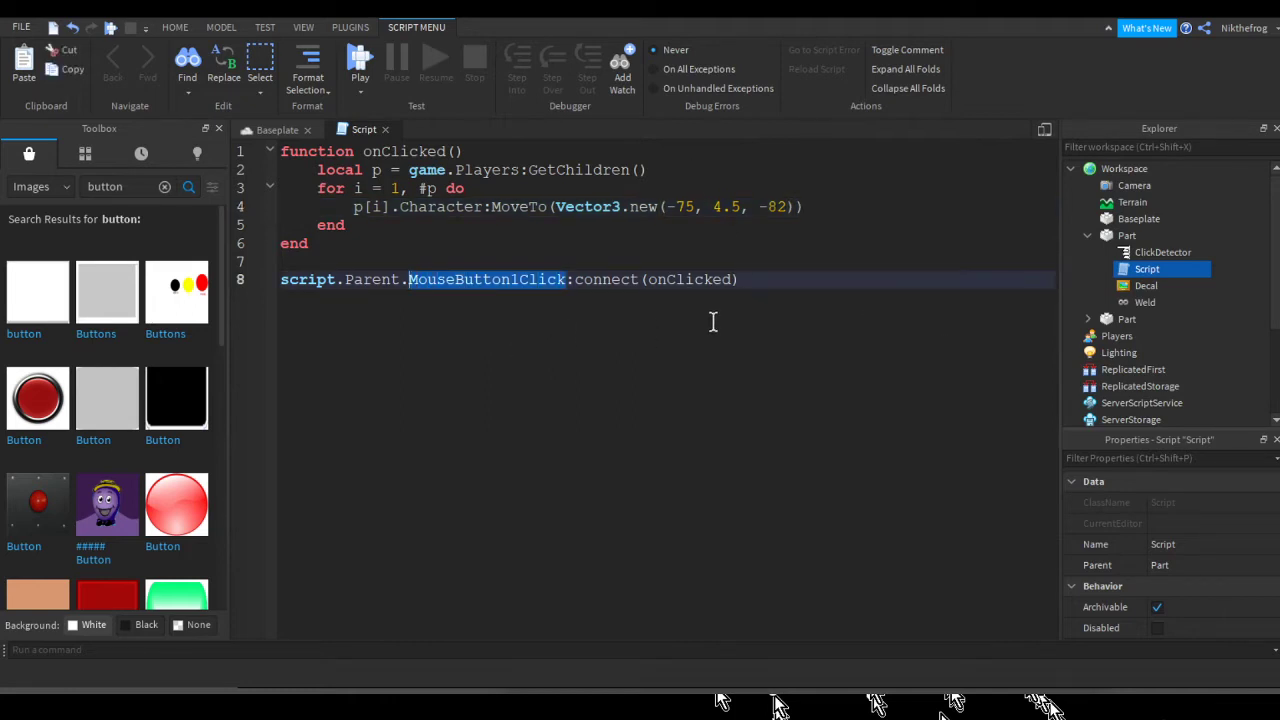
pyautogui.press('BackSpace')
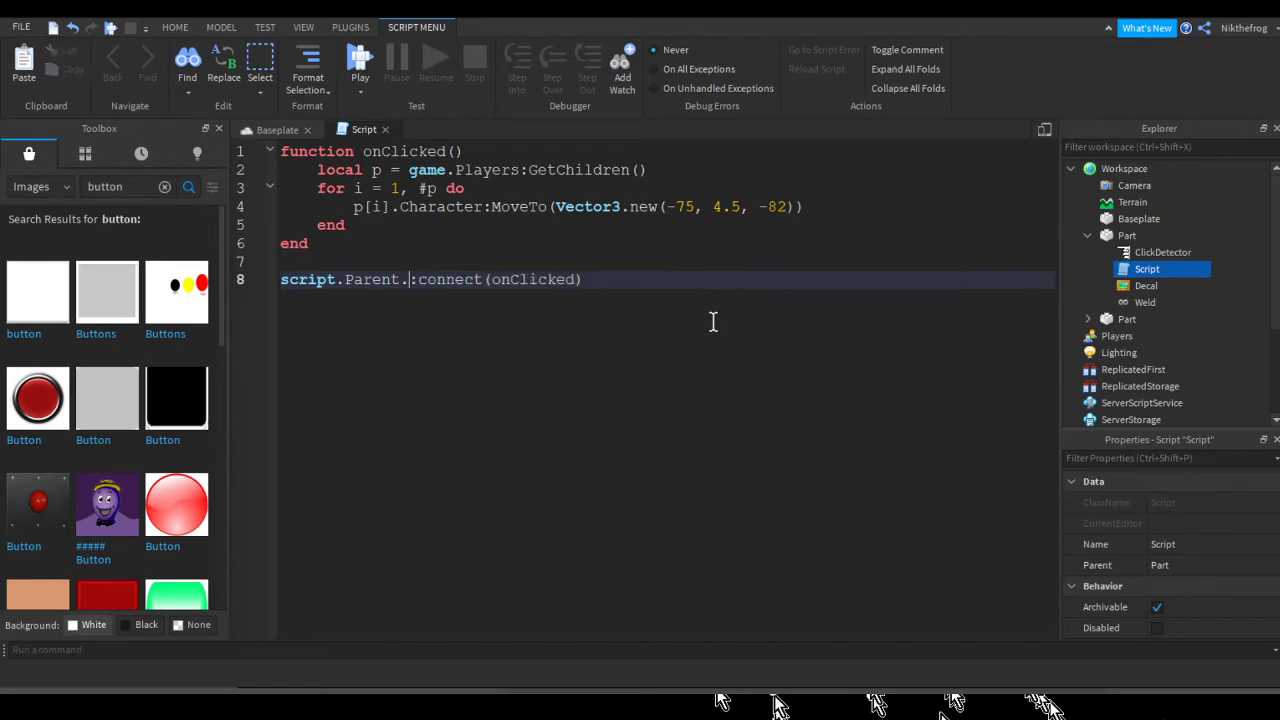
pyautogui.write('Click')
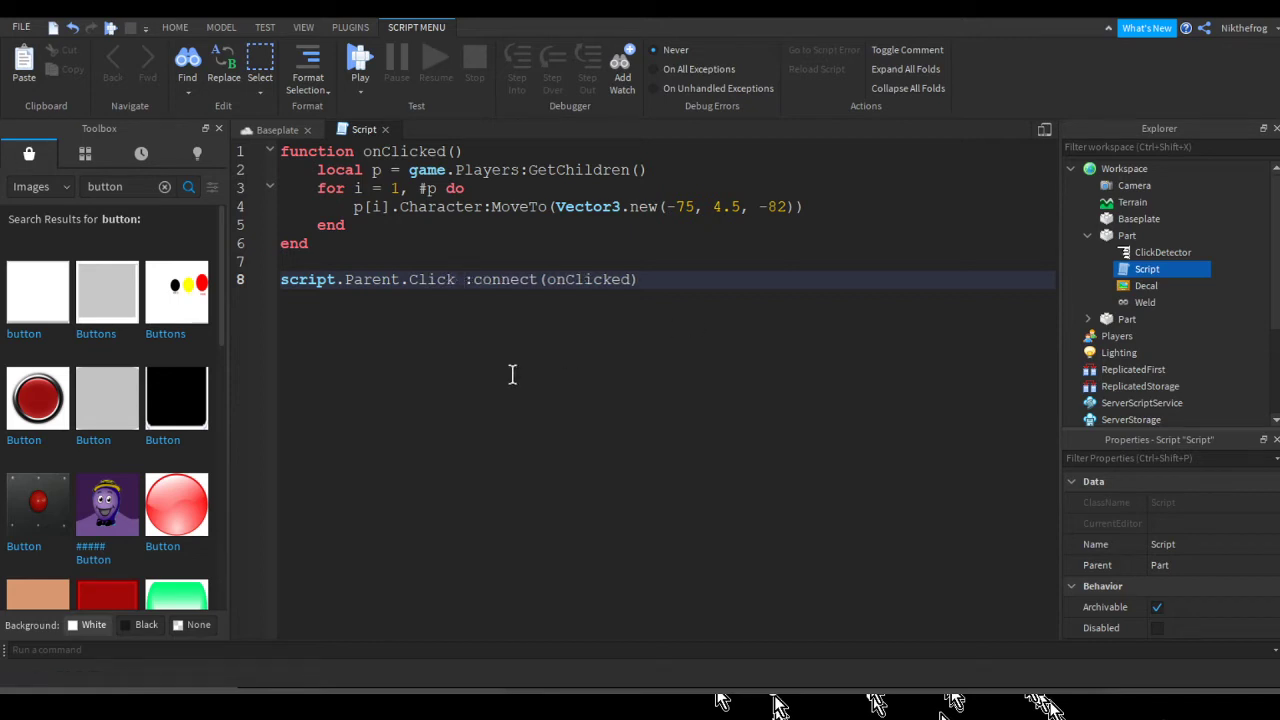
pyautogui.write('d')
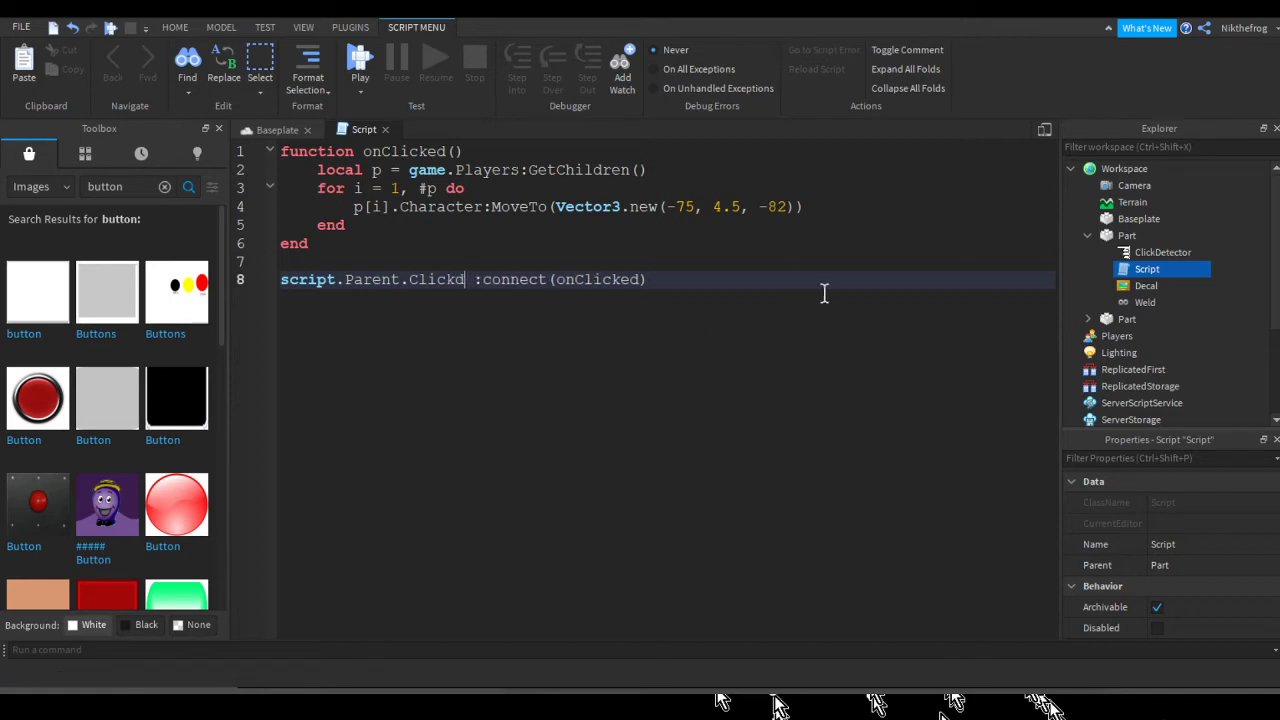
pyautogui.press('Tab')
pyautogui.write('.Mo')
pyautogui.press('Tab')
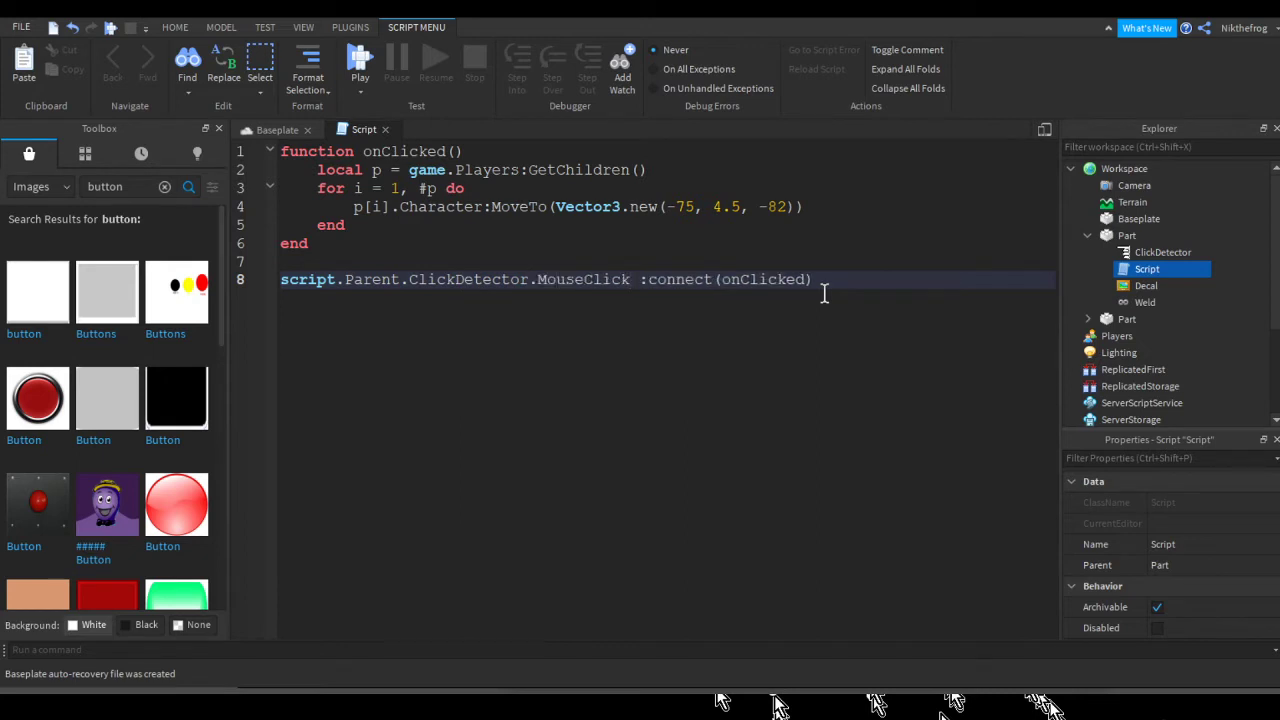
pyautogui.press('BackSpace')
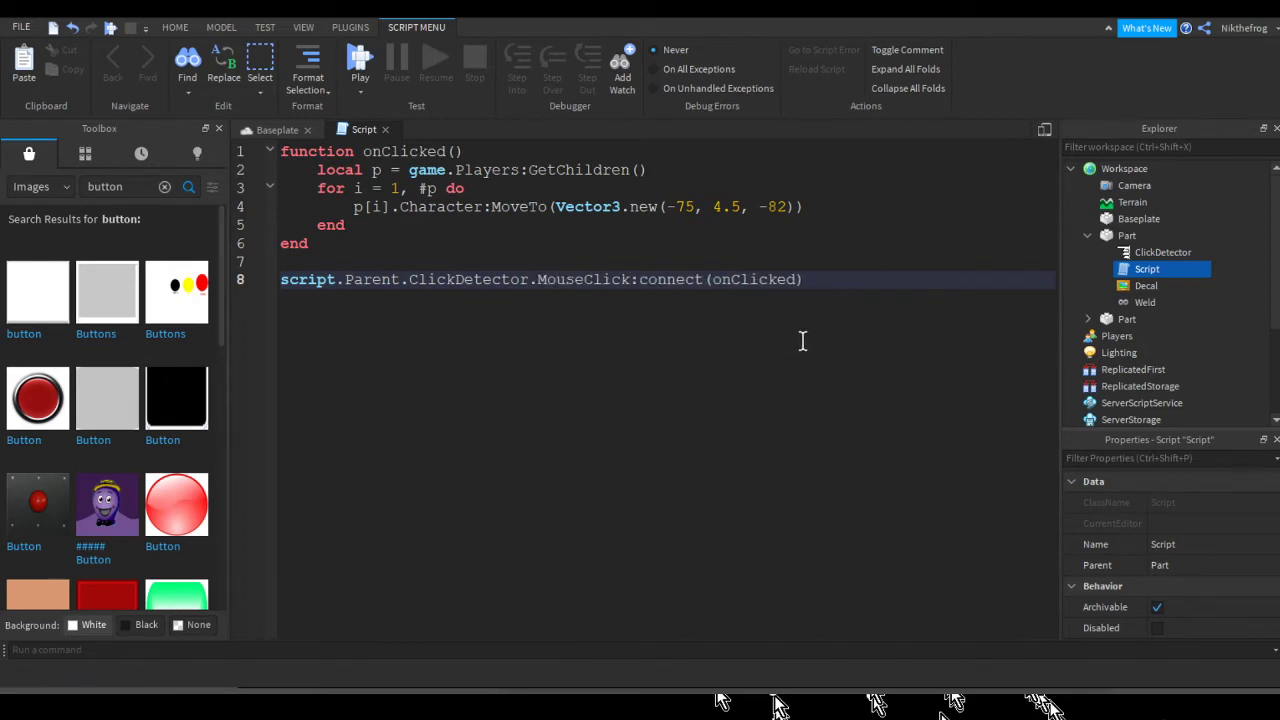
# Capitalize the connect call on the script's last line to read Connect(onClicked)
pyautogui.press('Right')
pyautogui.press('Delete')
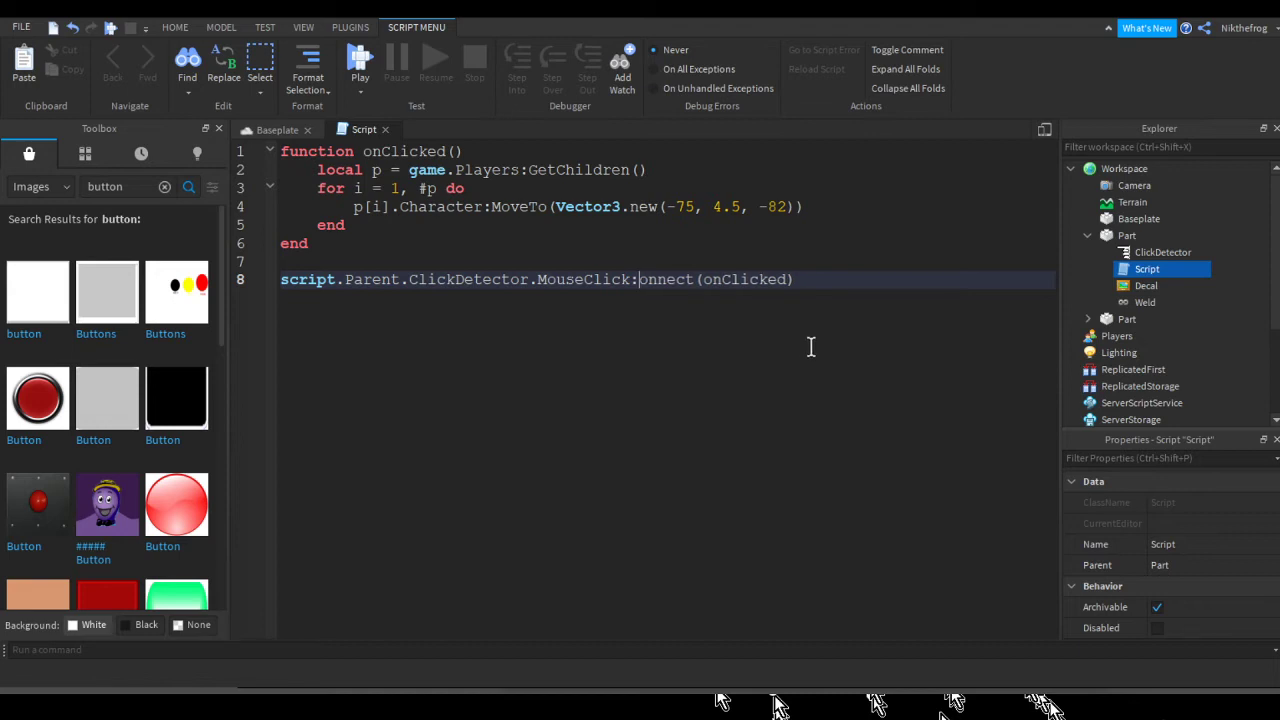
pyautogui.write('C')
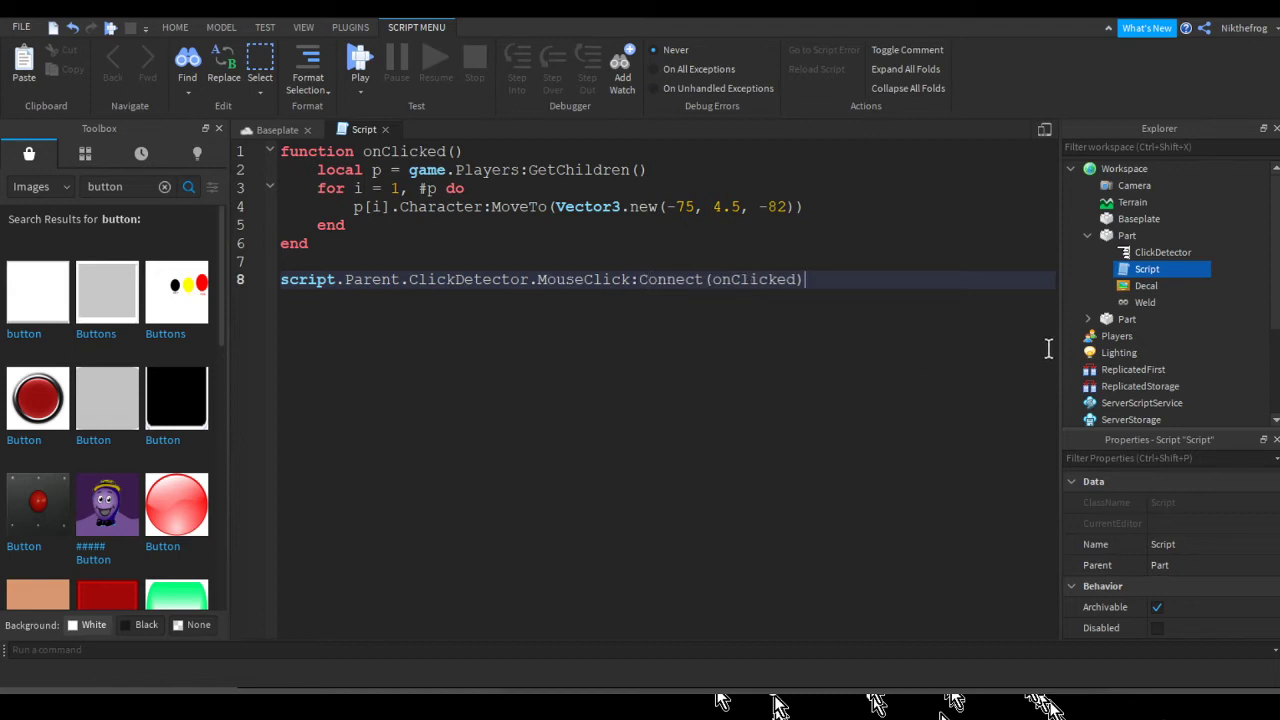
# Playtest the place from the default spawn, walk the character across the baseplate looking for the button, and end the test
pyautogui.press('F5')
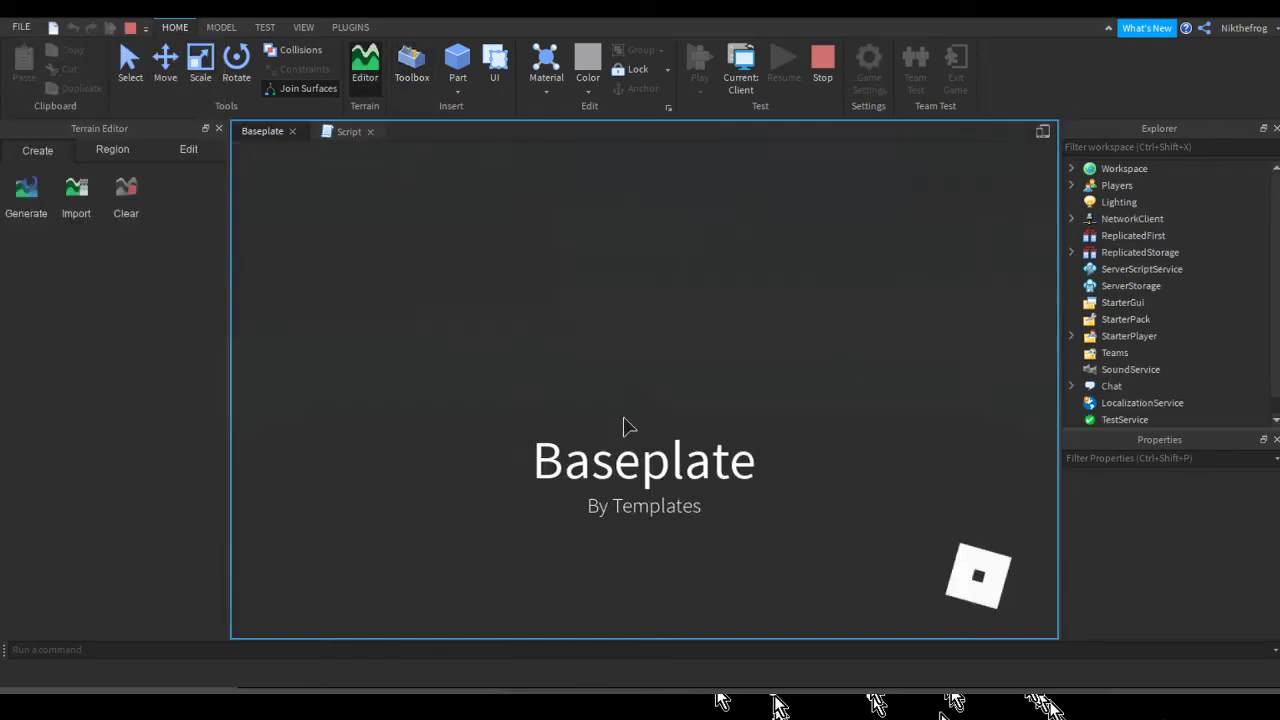
pyautogui.press('a')
pyautogui.press('w')
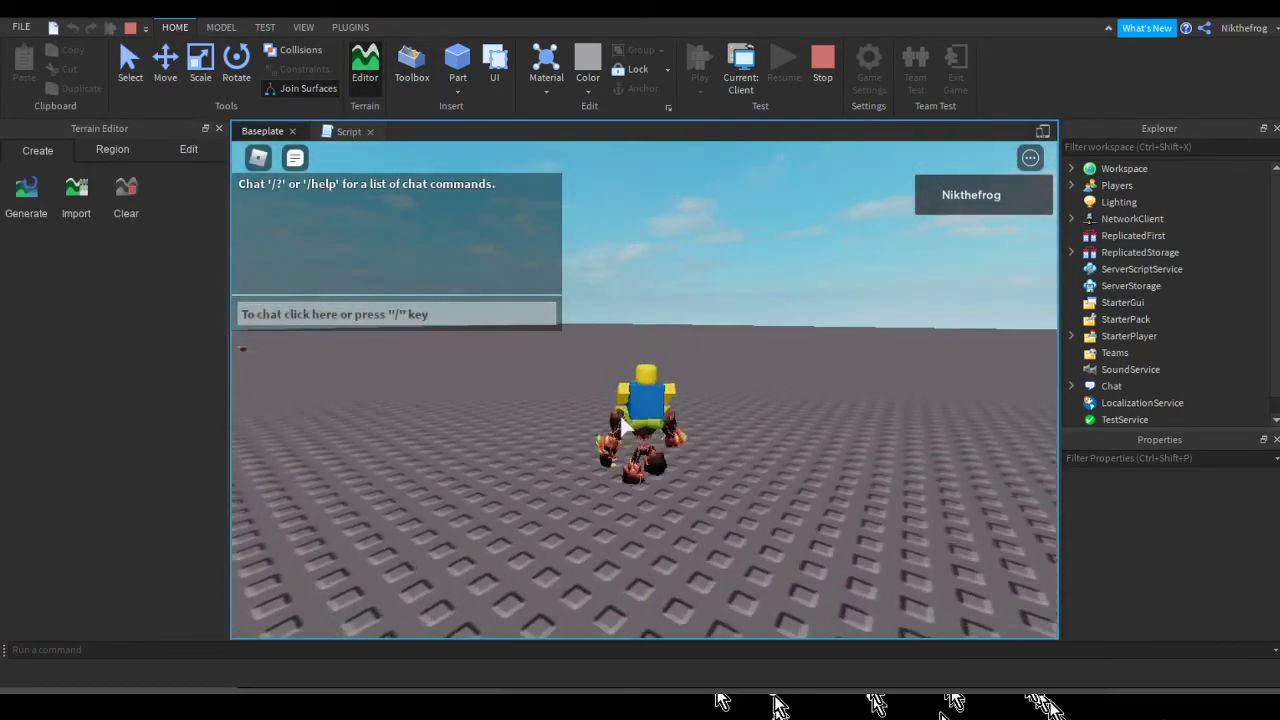
pyautogui.press('a')
pyautogui.moveTo(621, 426); pyautogui.dragTo(621, 426, button='right')
pyautogui.press('w')
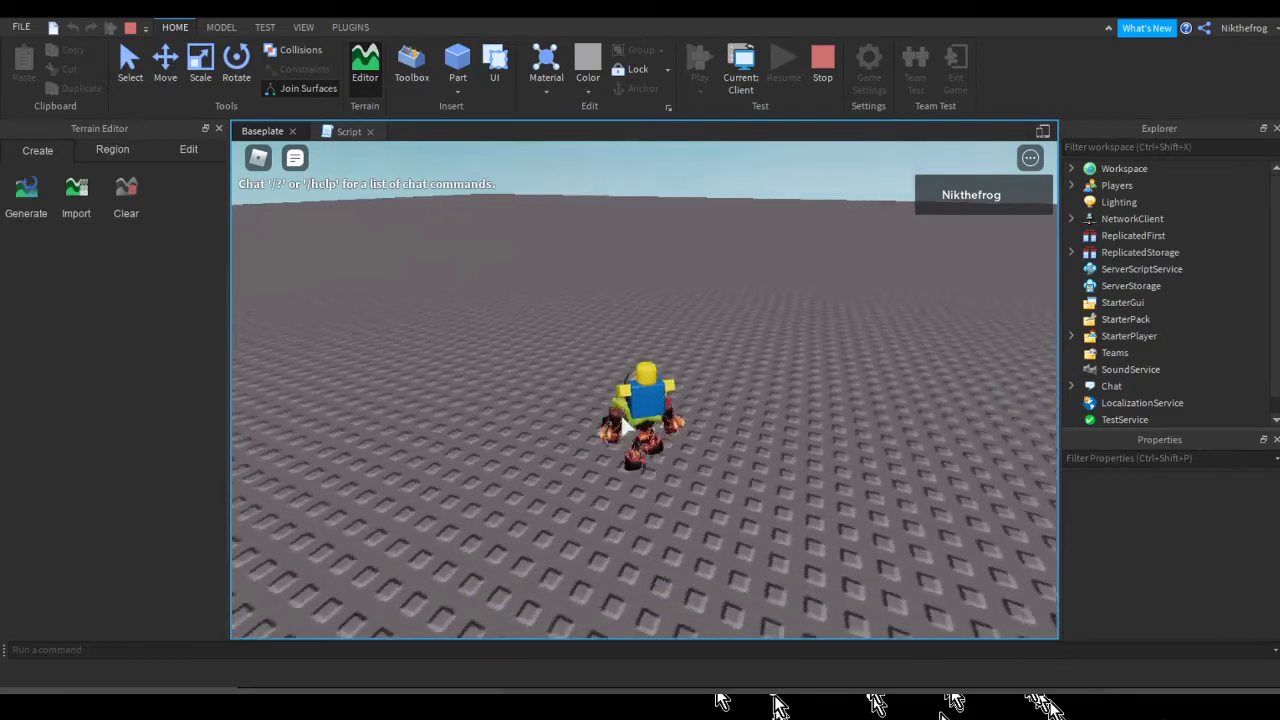
pyautogui.press('w')
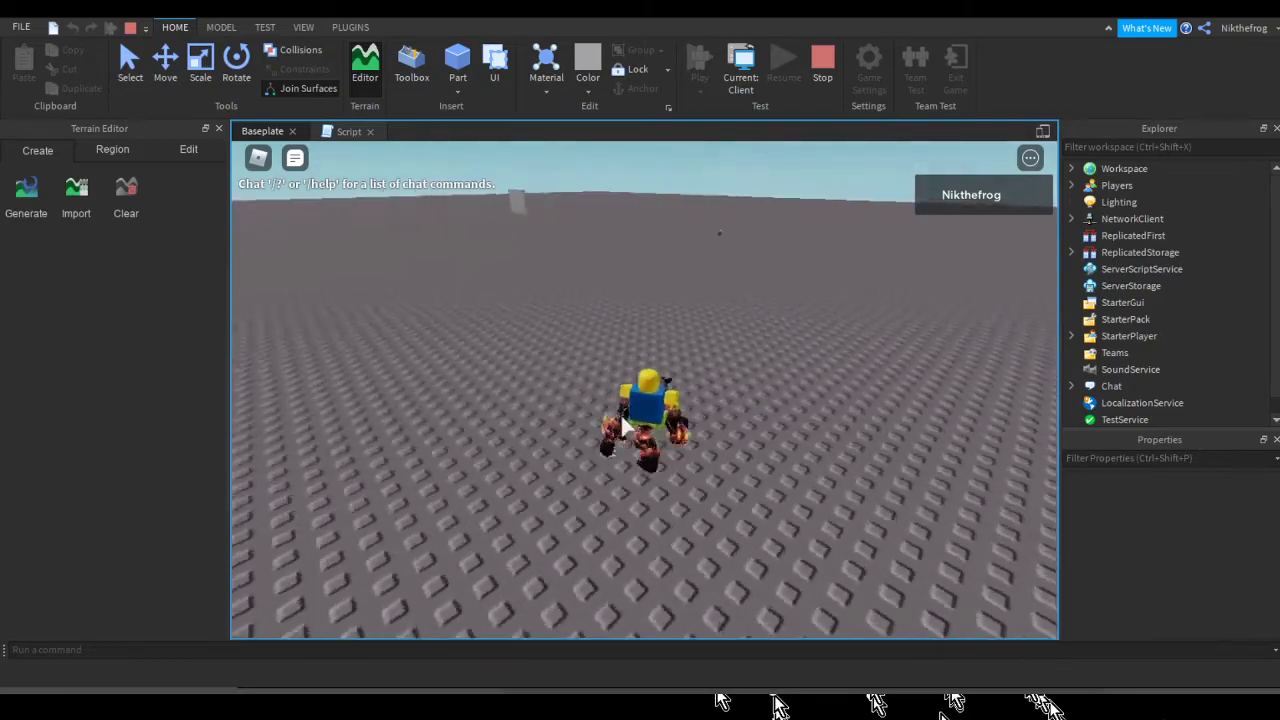
pyautogui.press('w')
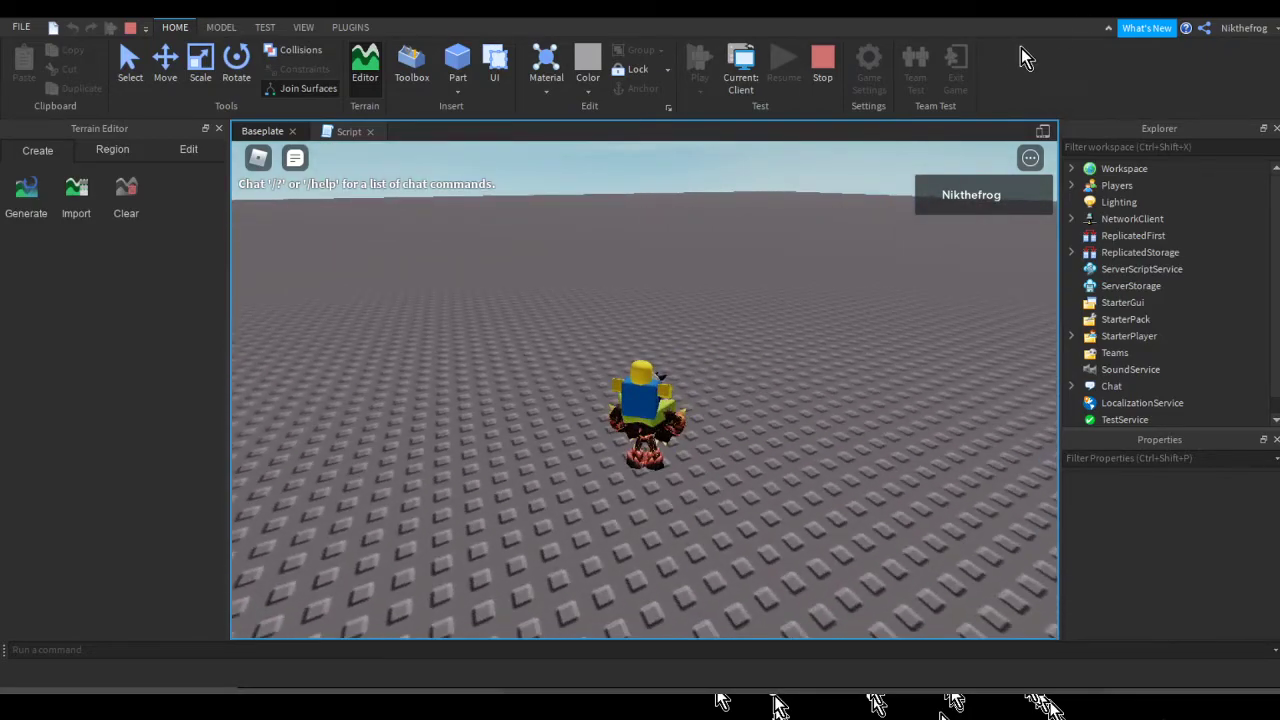
pyautogui.hotkey('shift', 'F5')
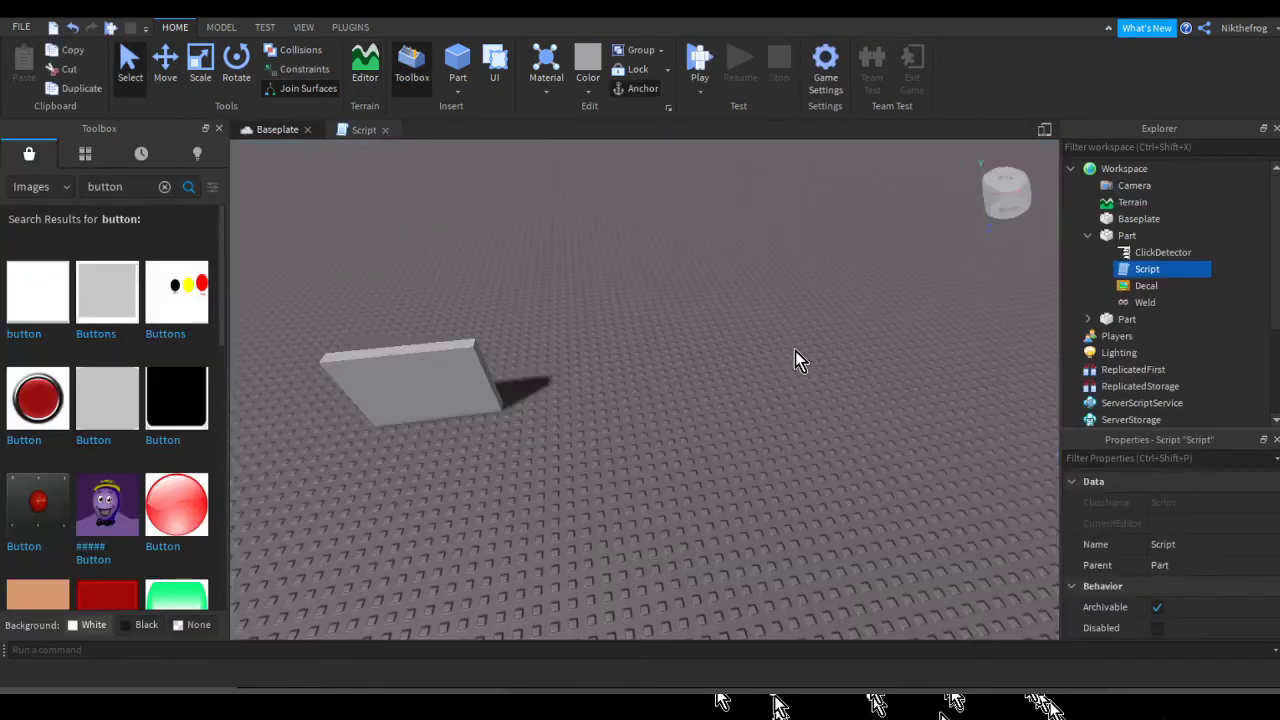
# Start a Play Here test beside the red button part and activate the button to test the teleport
pyautogui.click(795, 351)
pyautogui.press('s')
pyautogui.press('d')
pyautogui.press('w')
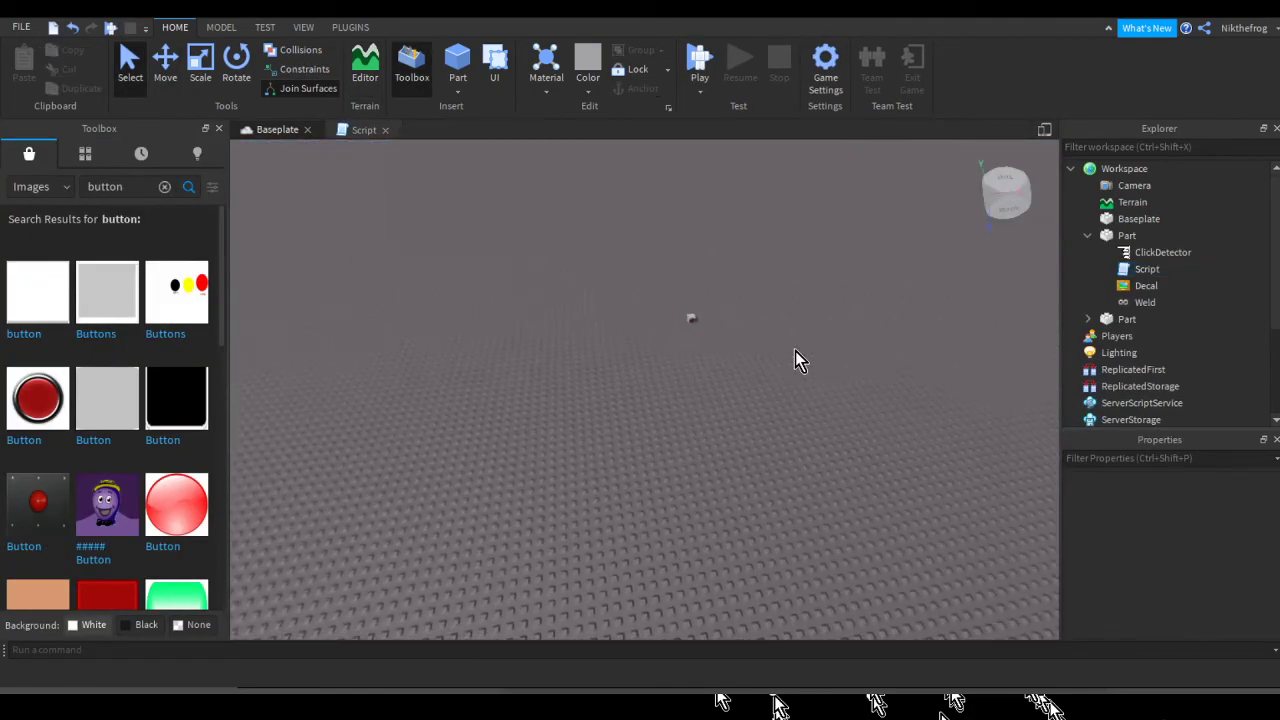
pyautogui.press('w')
pyautogui.press('d')
pyautogui.press('a')
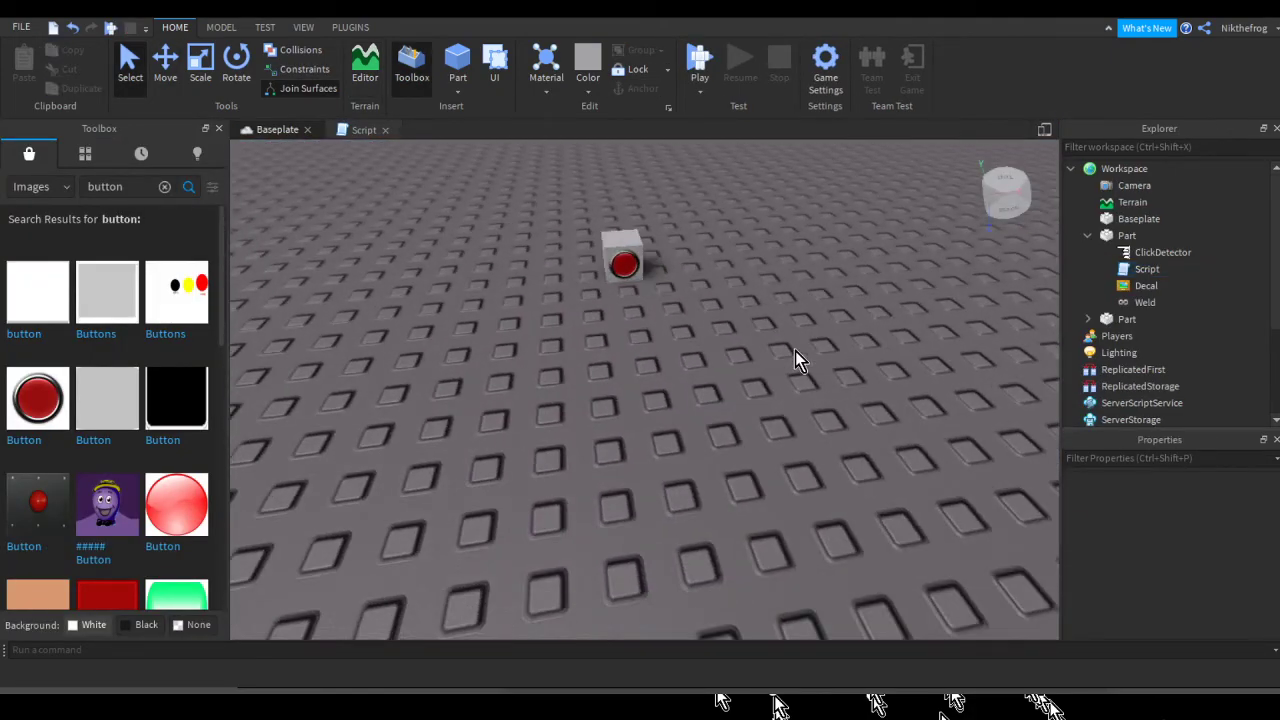
pyautogui.press('F5')
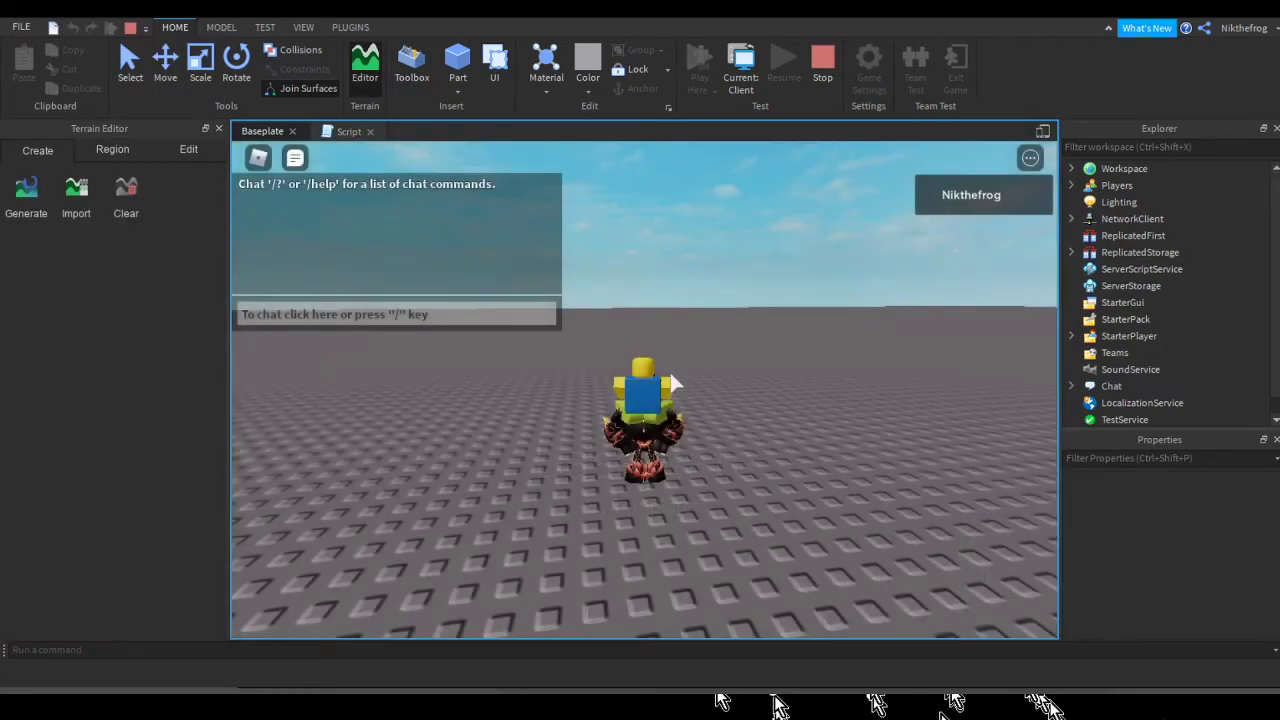
pyautogui.moveTo(671, 374); pyautogui.dragTo(671, 374, button='right')
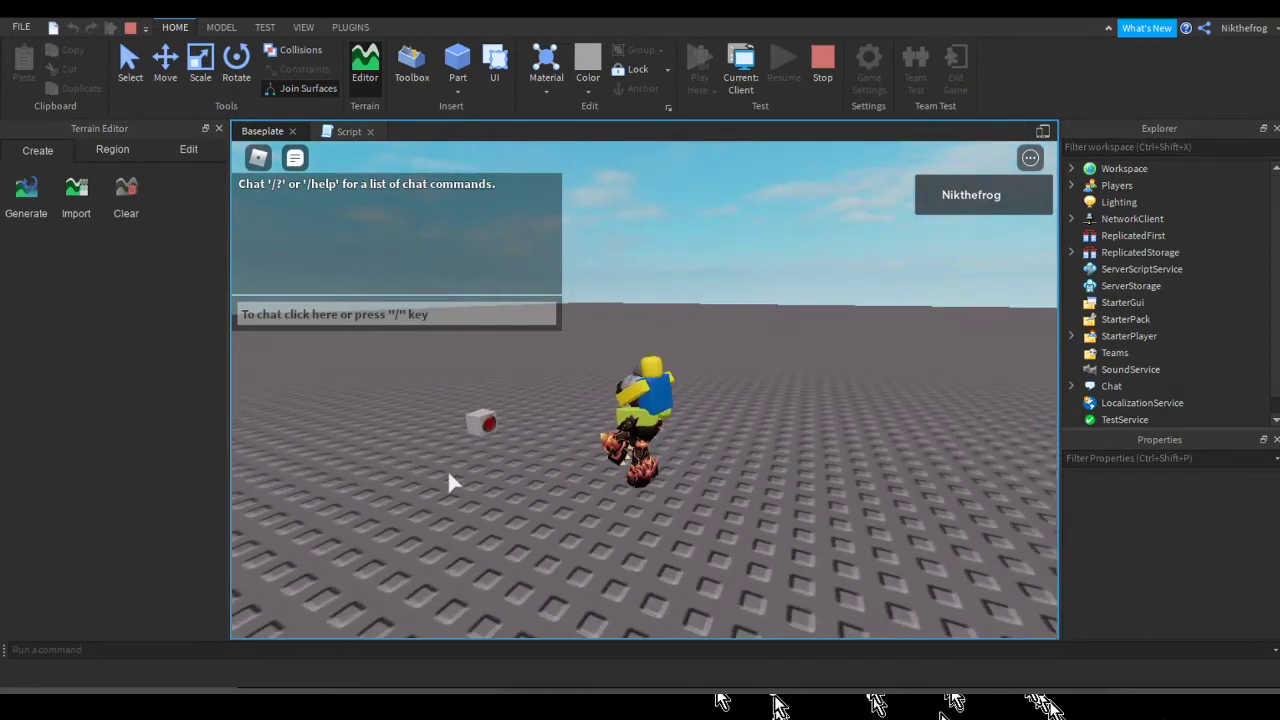
pyautogui.click(490, 426)
# Walk the character from the teleport destination past the wall toward the distant button to check its activation range, and stop the playtest
pyautogui.moveTo(696, 423); pyautogui.dragTo(697, 432, button='right')
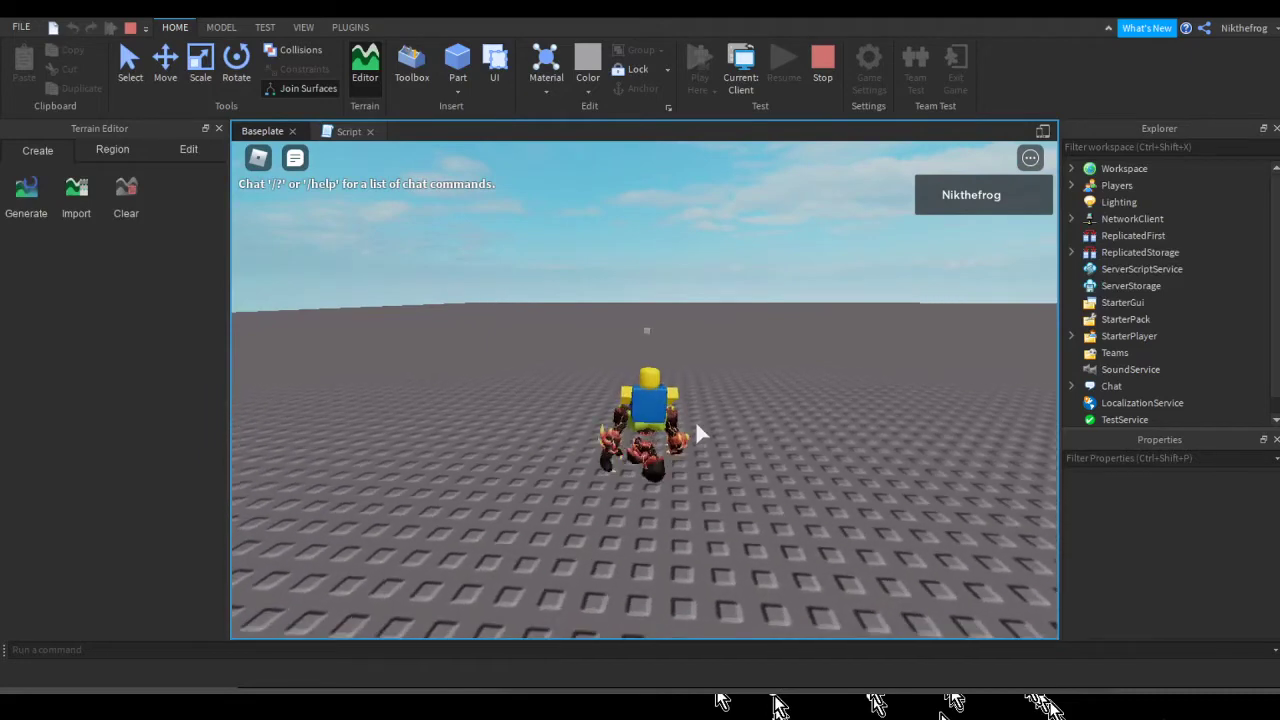
pyautogui.press('w')
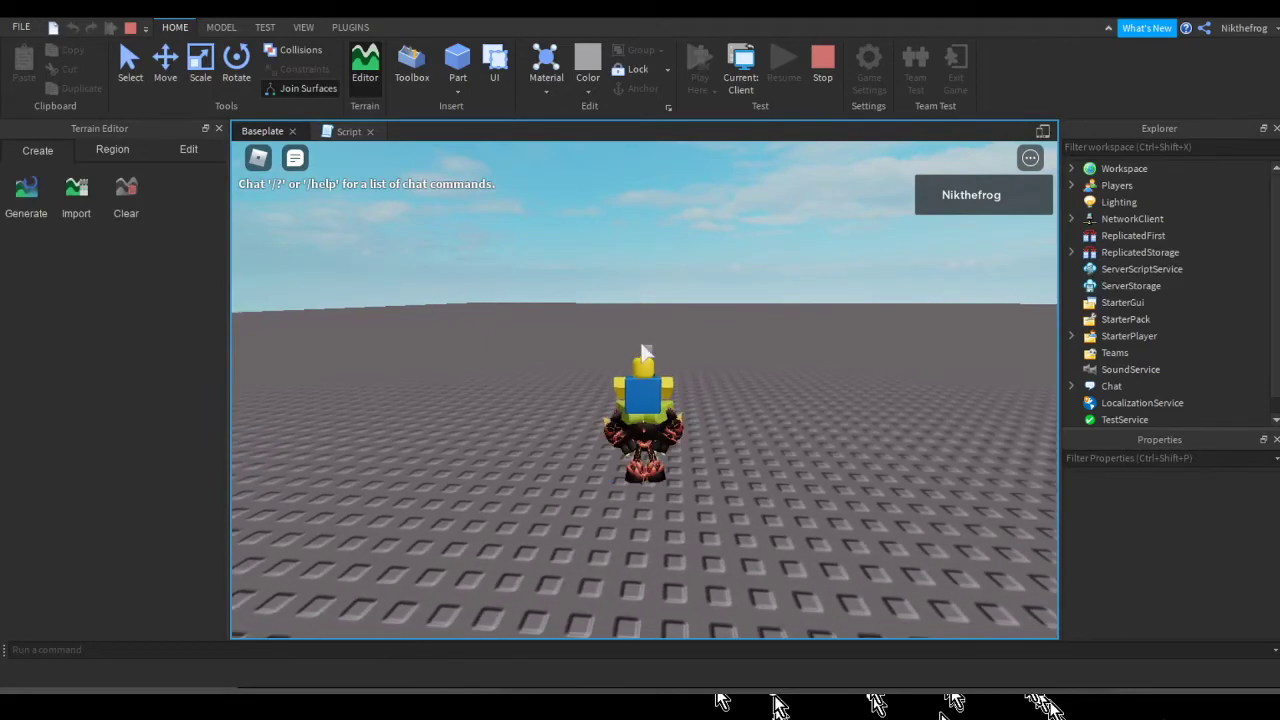
pyautogui.moveTo(648, 358); pyautogui.dragTo(650, 358, button='right')
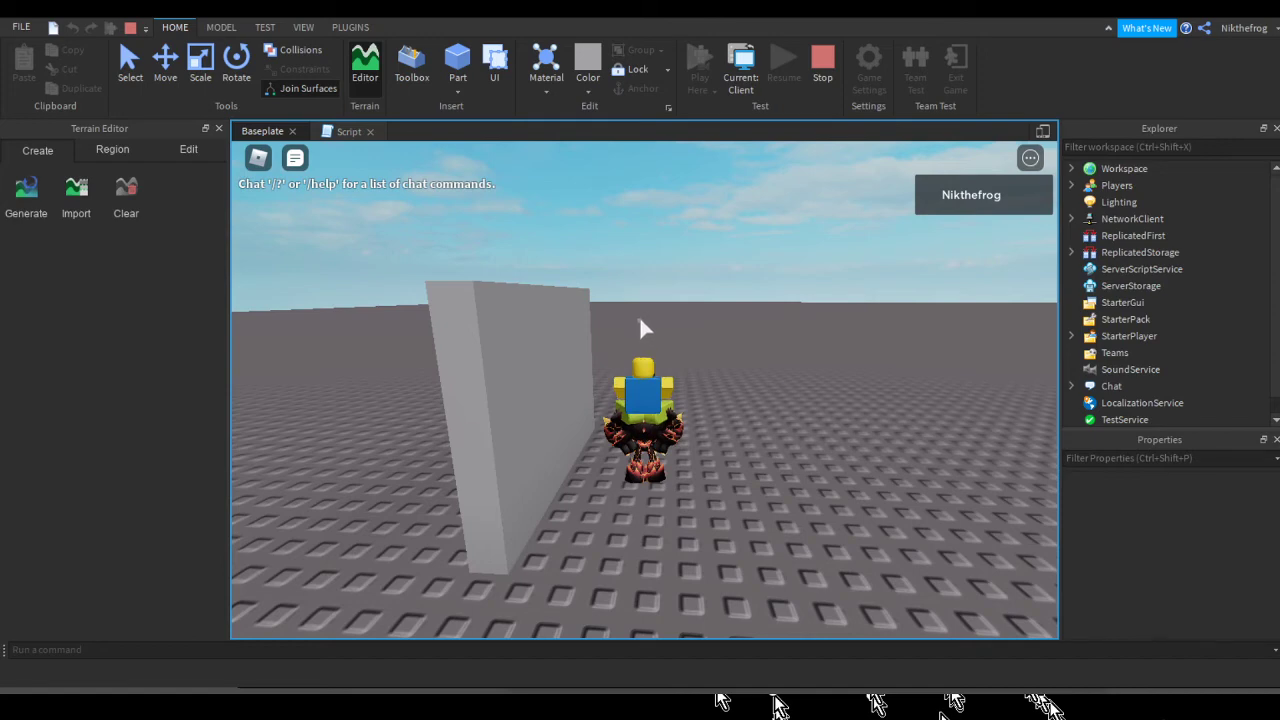
pyautogui.press('d')
pyautogui.press('w')
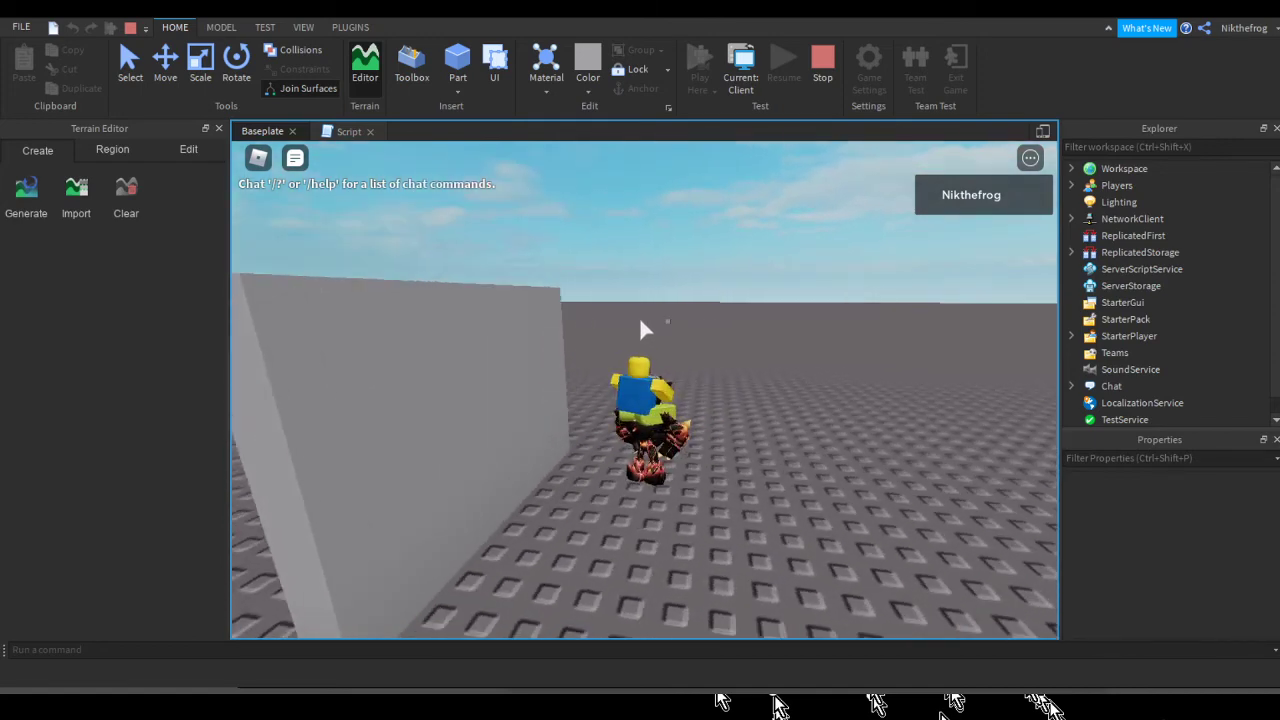
pyautogui.press('w')
pyautogui.press('d')
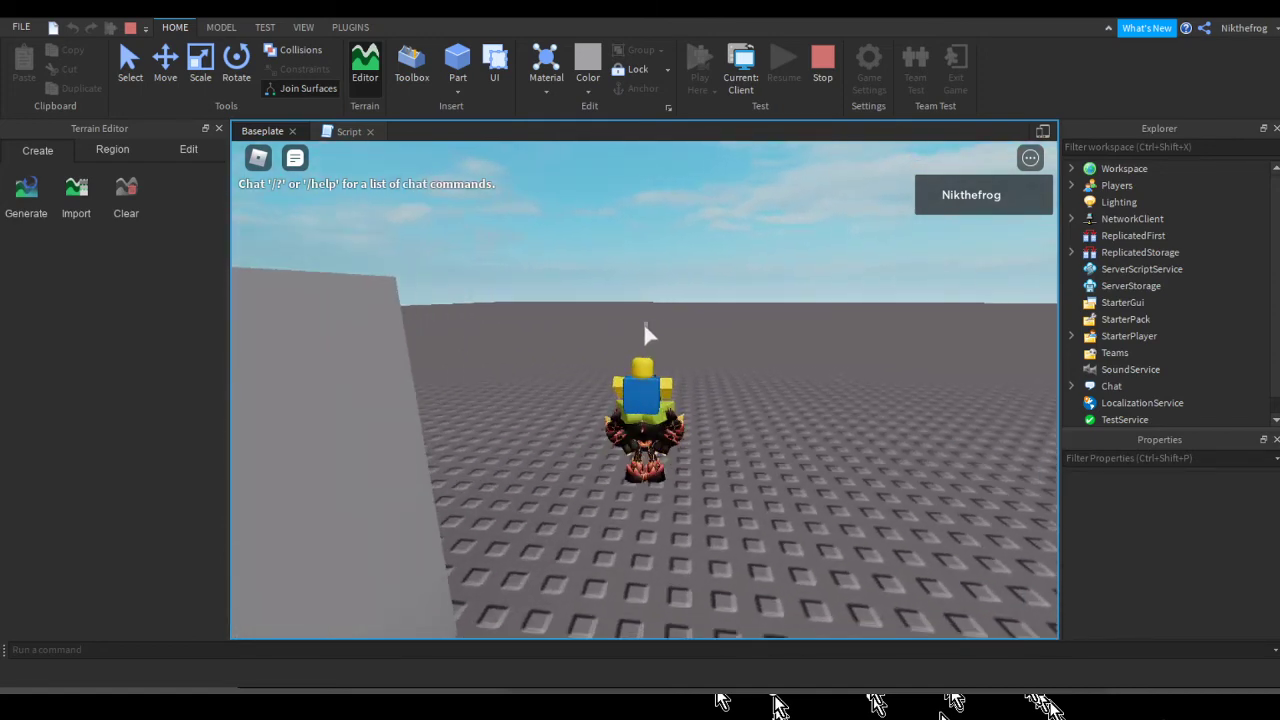
pyautogui.press('w')
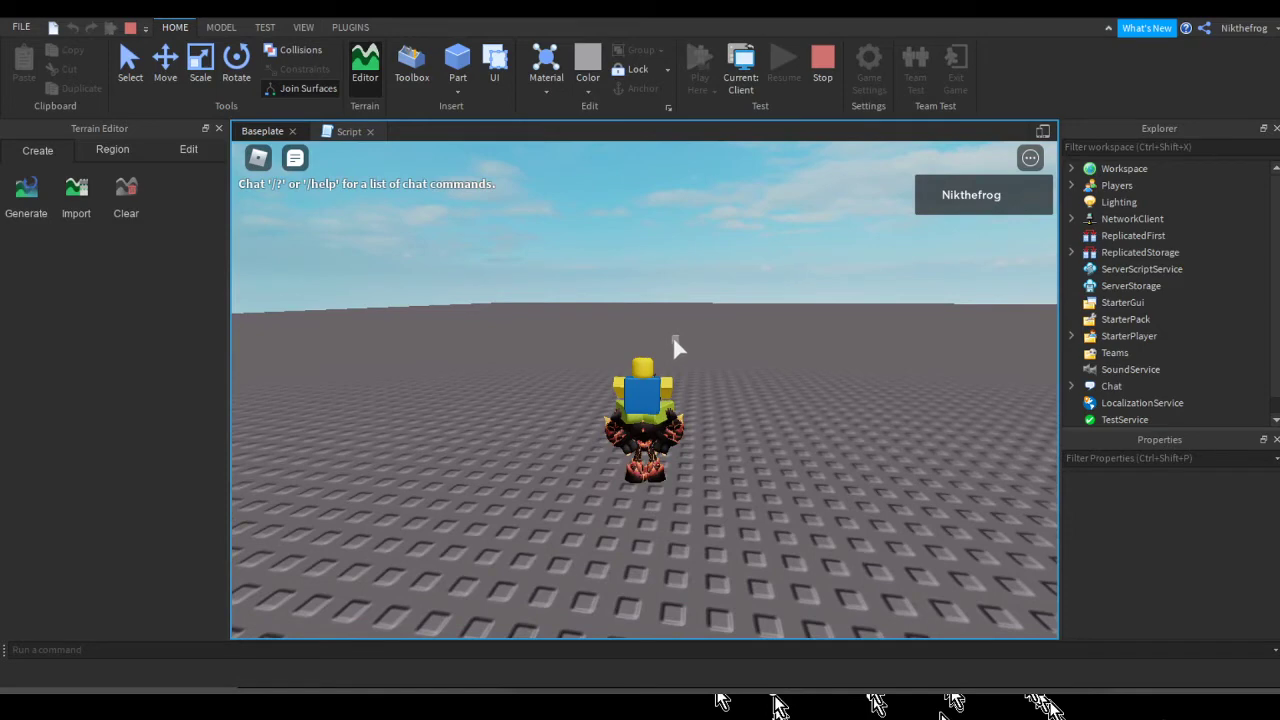
pyautogui.click(823, 65)
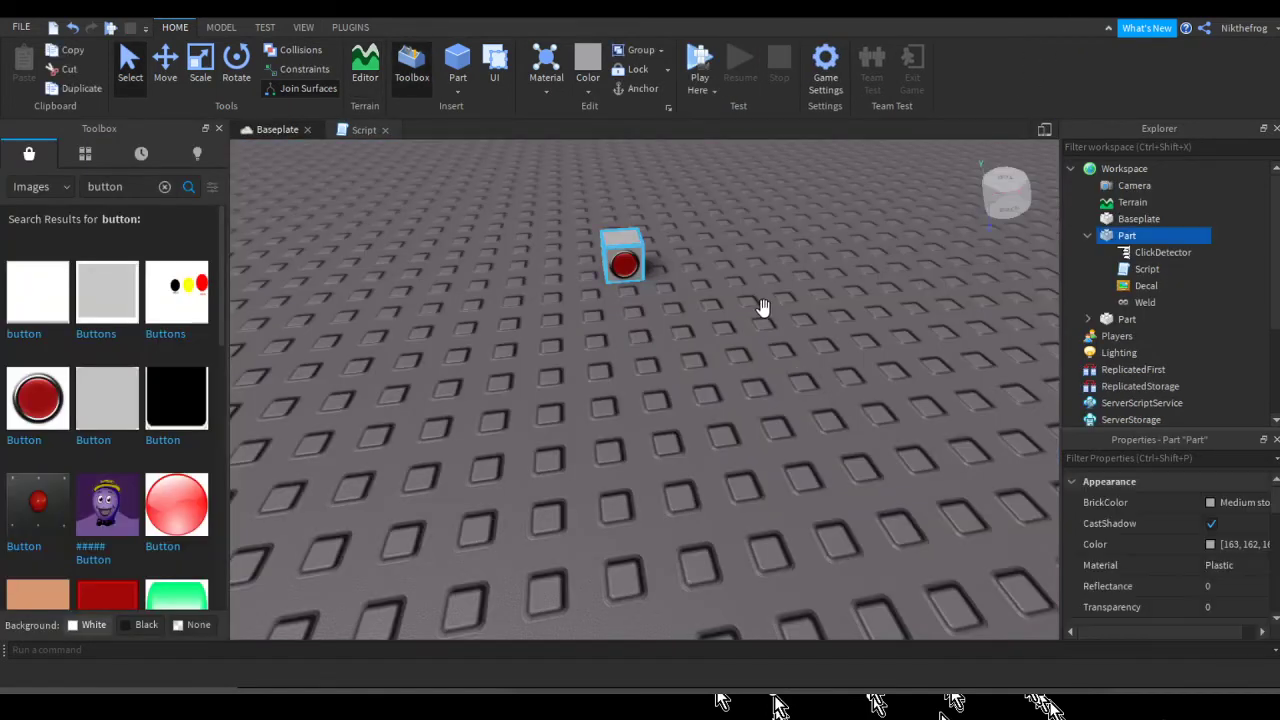
# Set the MaxActivationDistance of the button's ClickDetector to 10
pyautogui.click(1163, 252)
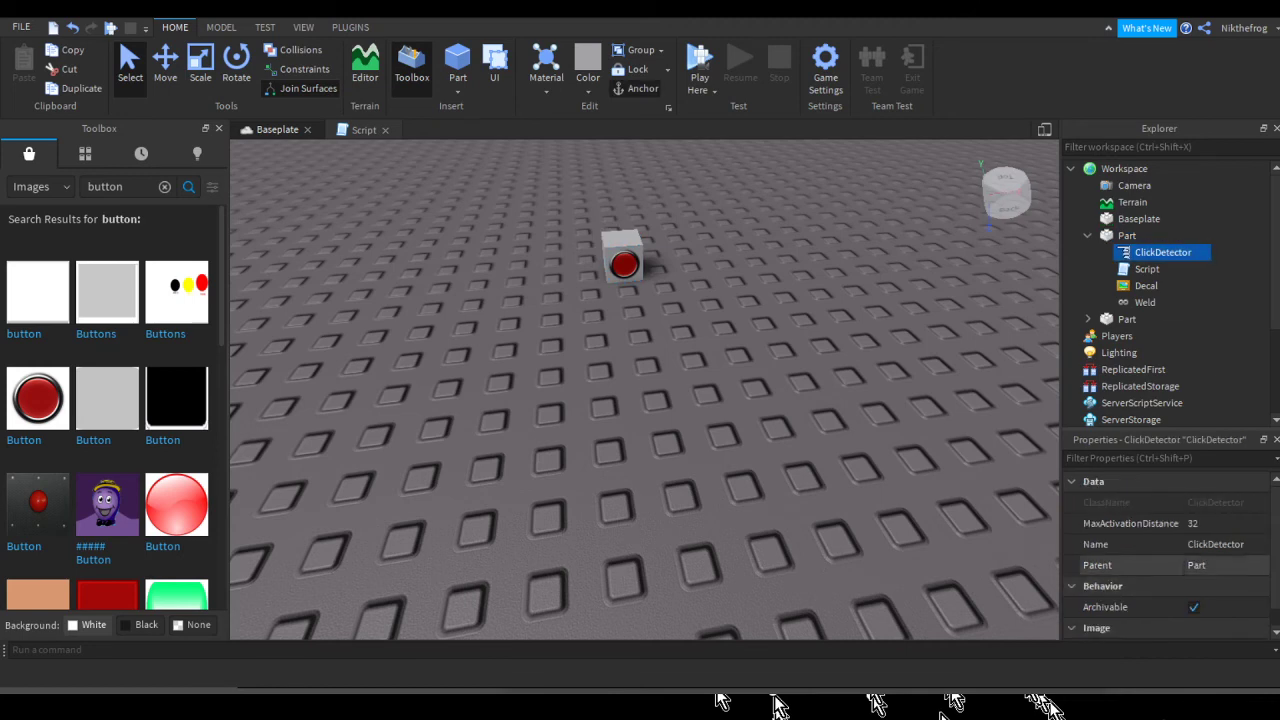
pyautogui.click(1196, 523)
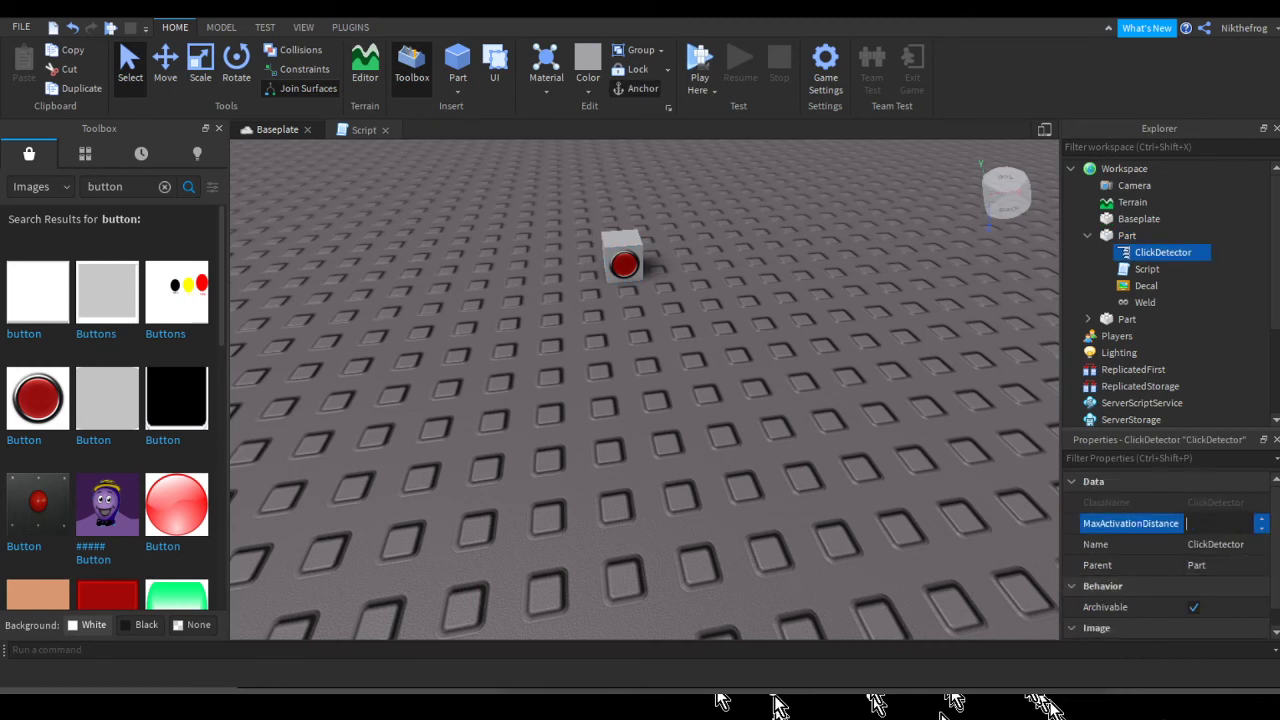
pyautogui.click(1251, 598)
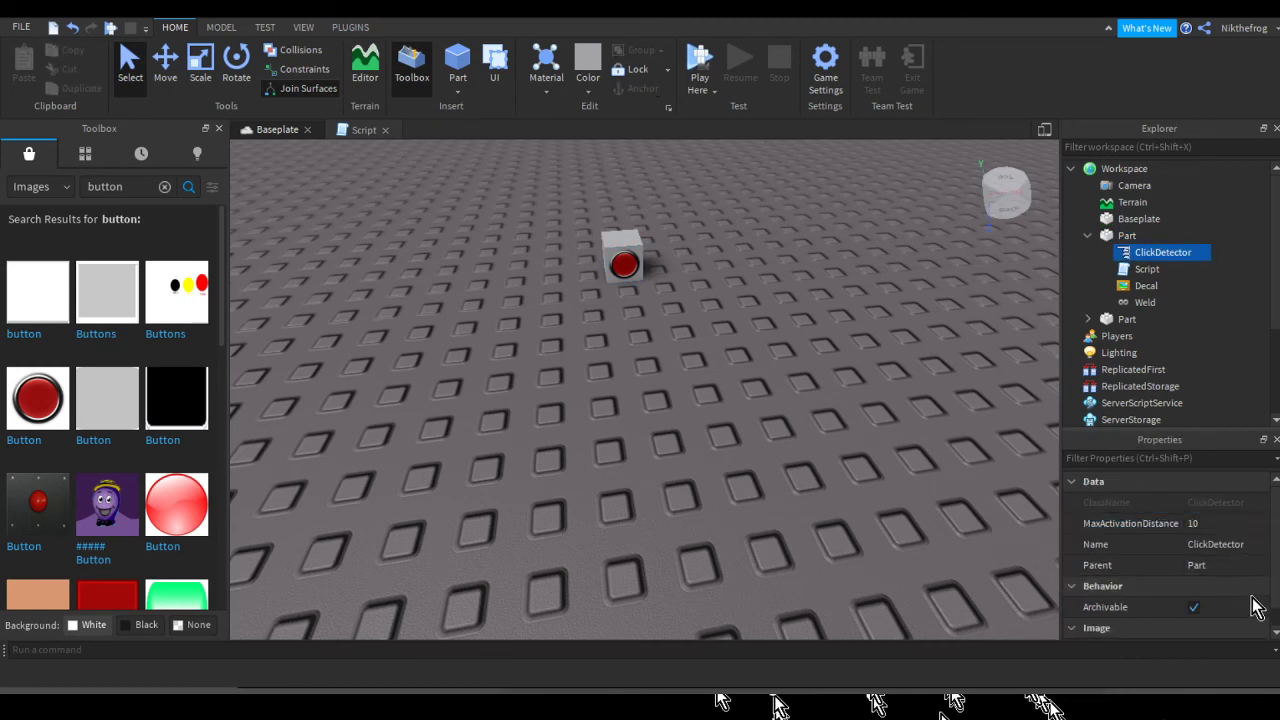
# Start another playtest and walk the character up to the button to test its activation distance
pyautogui.press('F5')
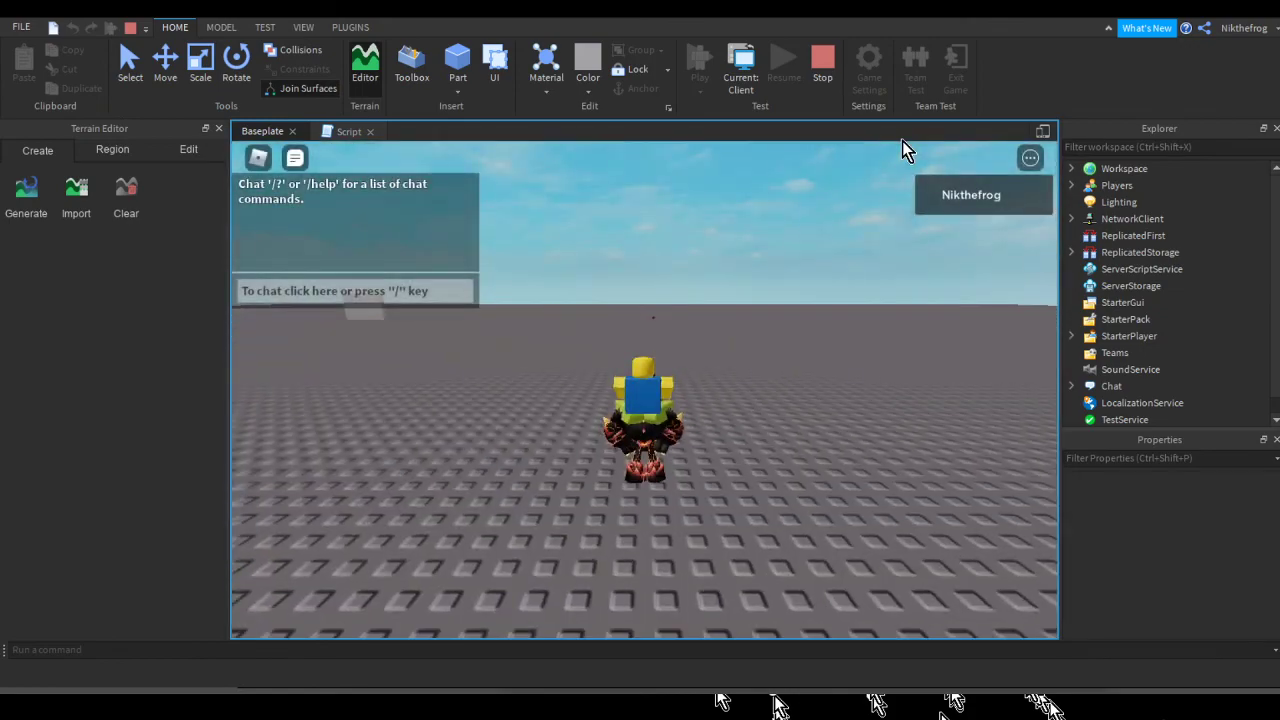
pyautogui.press('w')
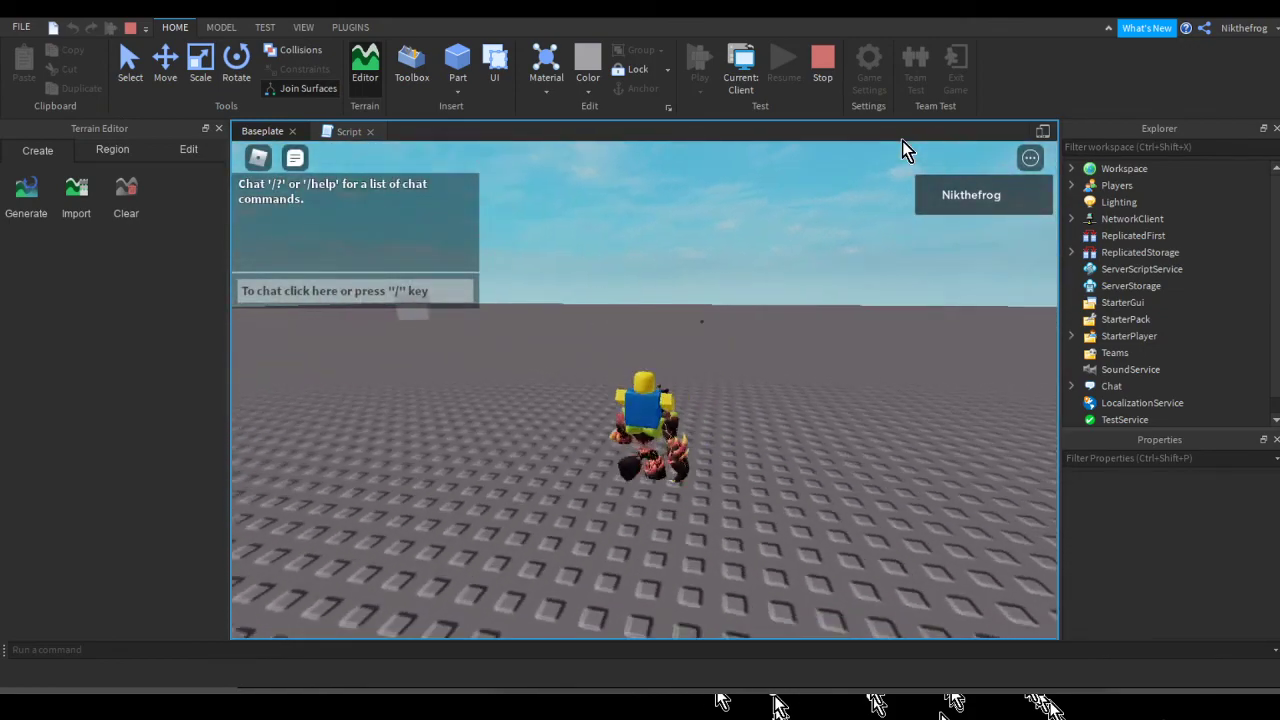
pyautogui.press('w')
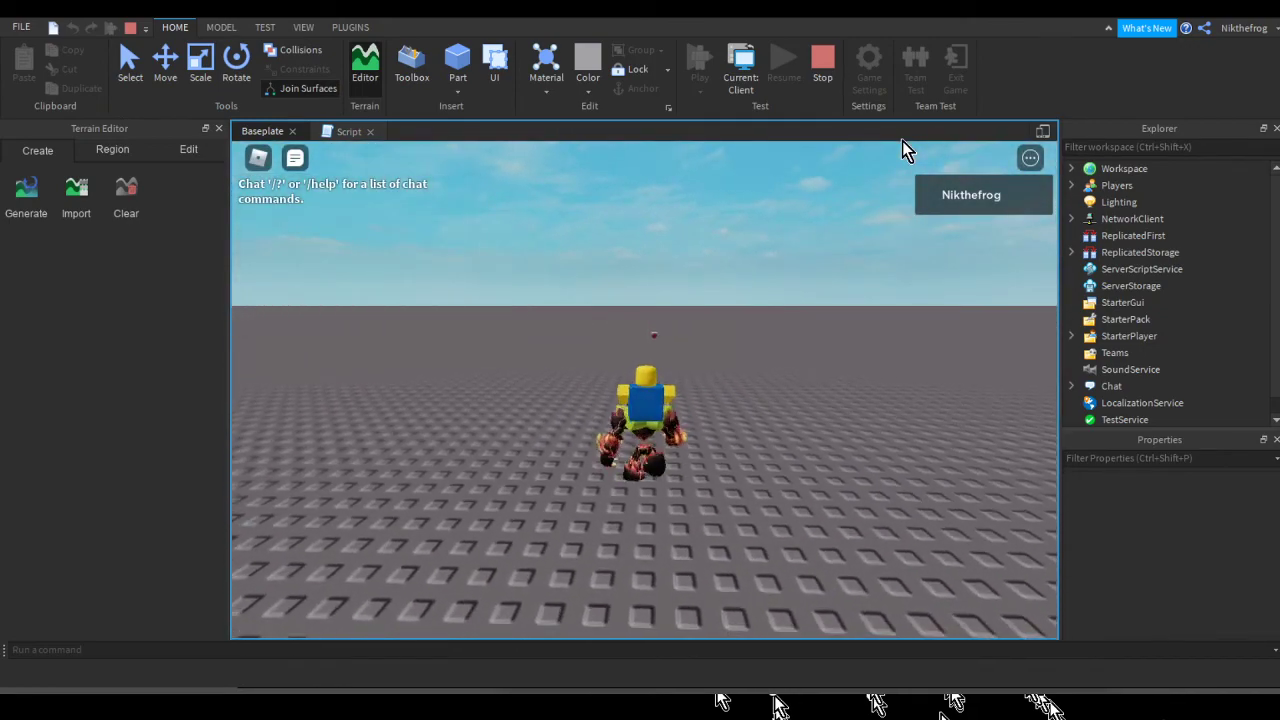
pyautogui.press('w')
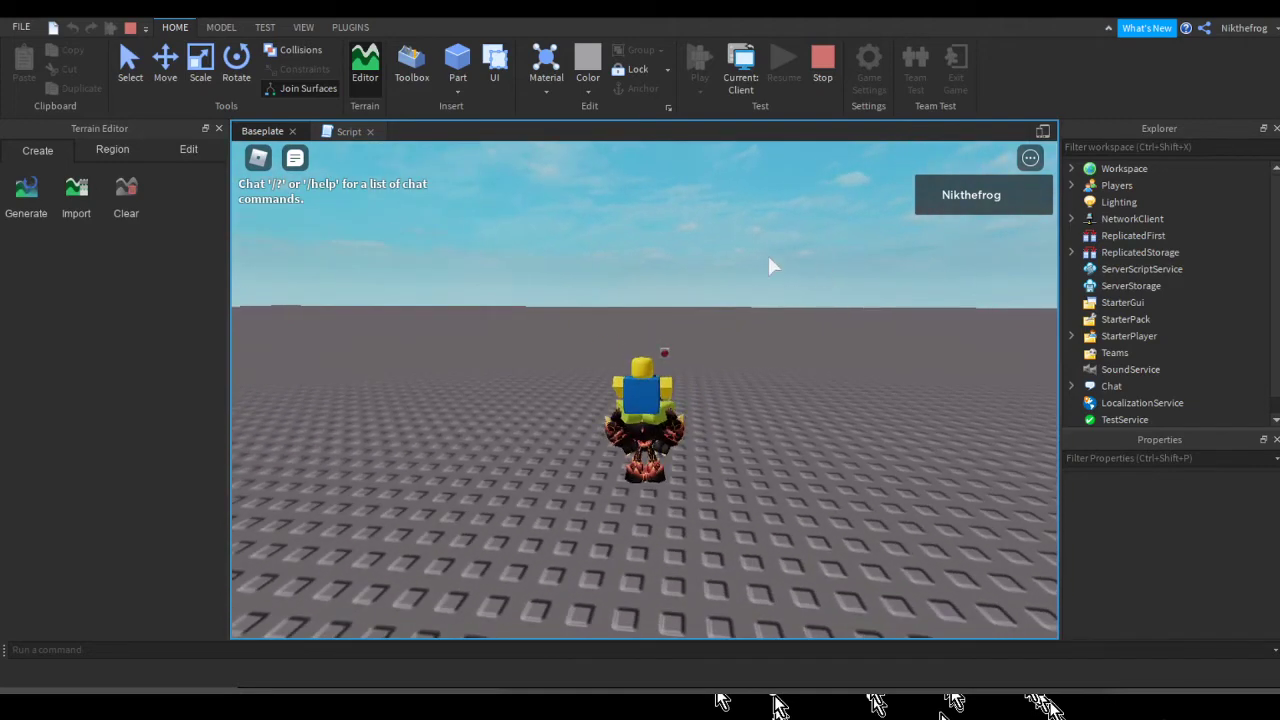
pyautogui.moveTo(751, 266); pyautogui.dragTo(751, 266, button='right')
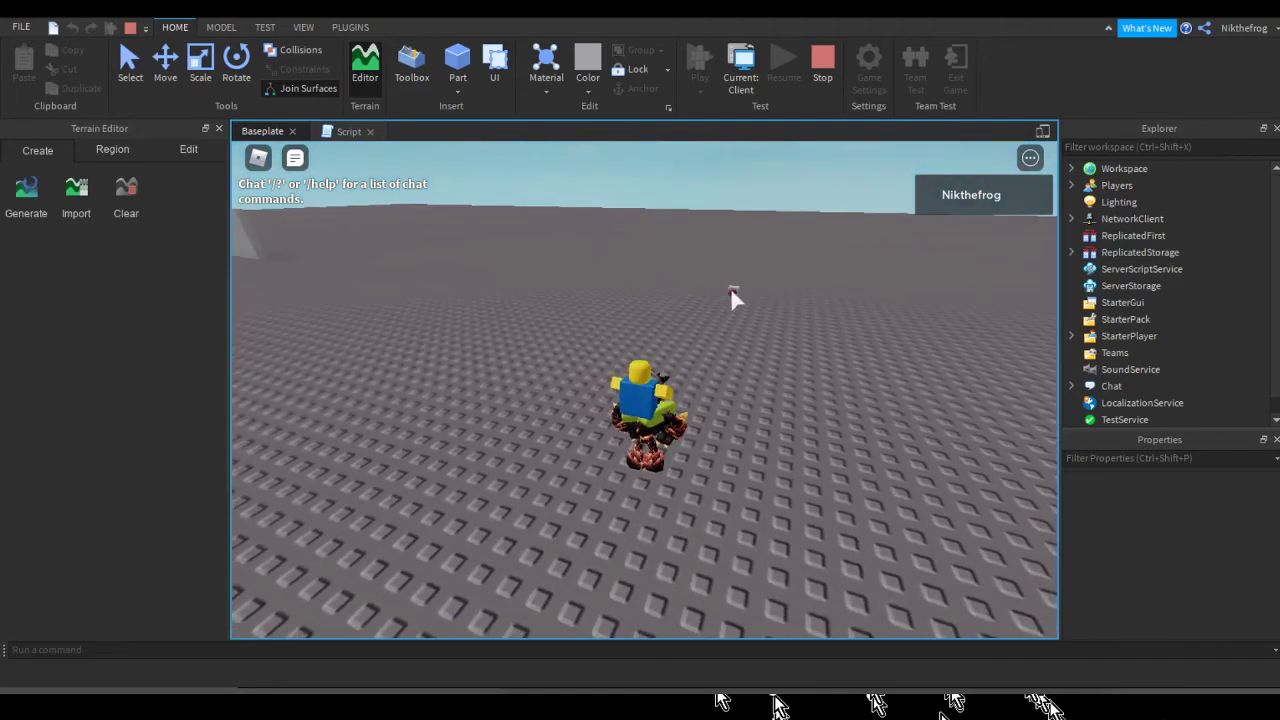
pyautogui.press('w')
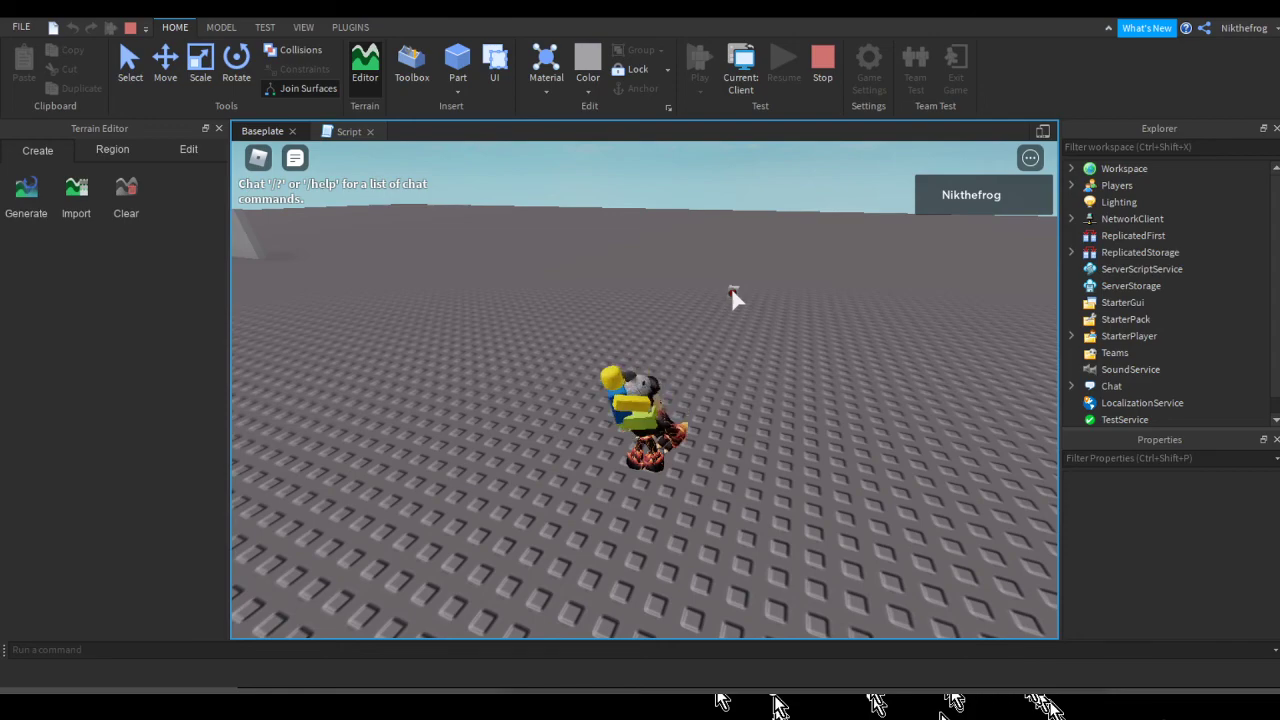
pyautogui.moveTo(733, 290); pyautogui.dragTo(733, 290, button='right')
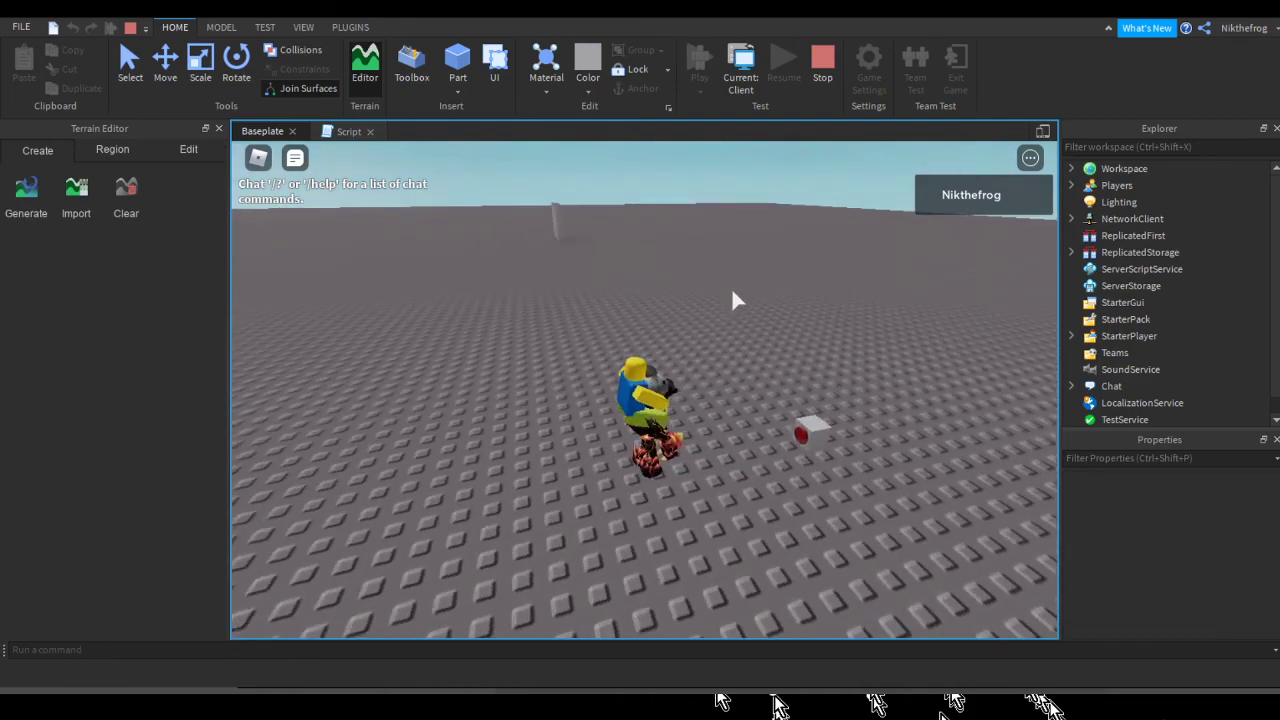